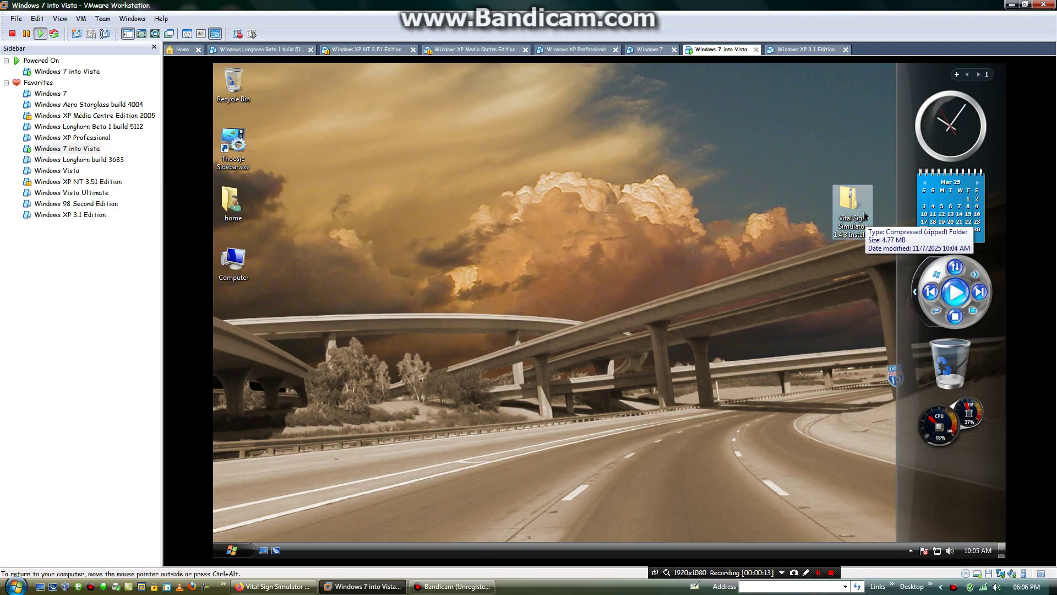
Step: Open the Vital Sign Simulator 1.4.3 Installer zip and check its SourceForge page in Firefox
{"action": "double_click", "coordinate": [865, 216]}
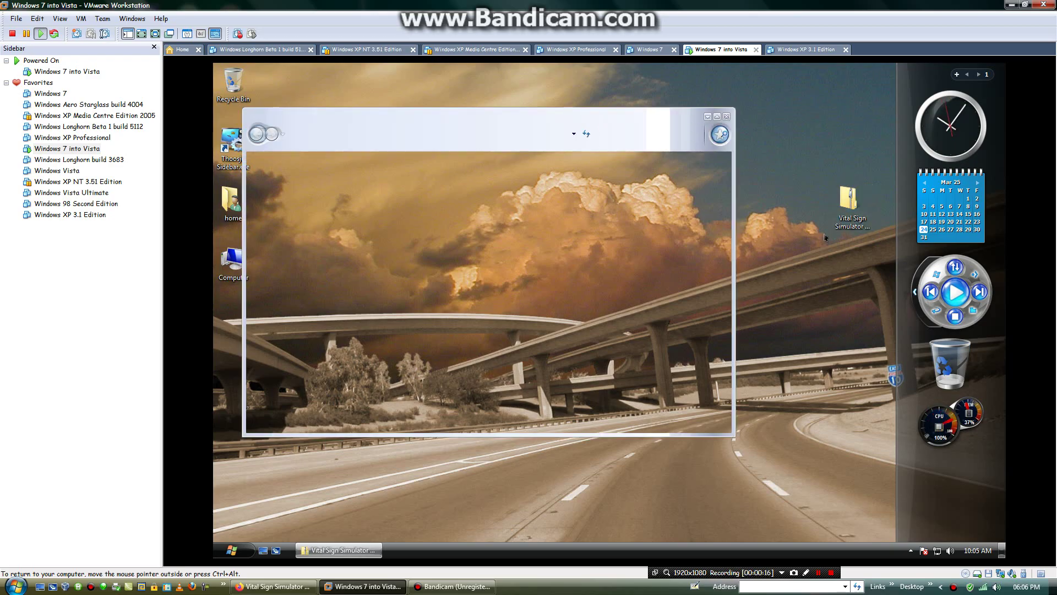
{"action": "left_click", "coordinate": [273, 586]}
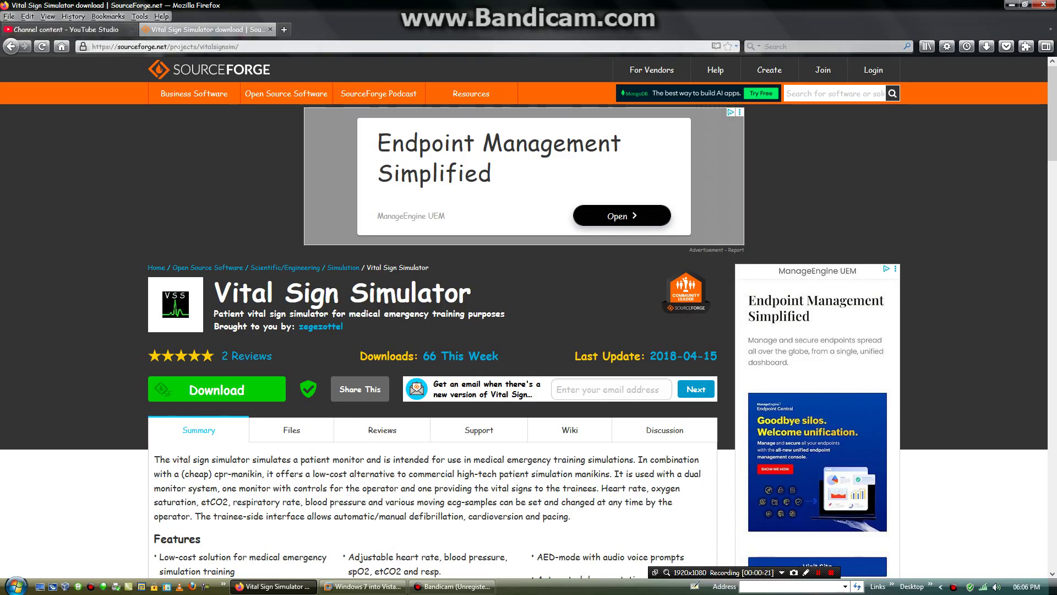
{"action": "left_click", "coordinate": [1015, 6]}
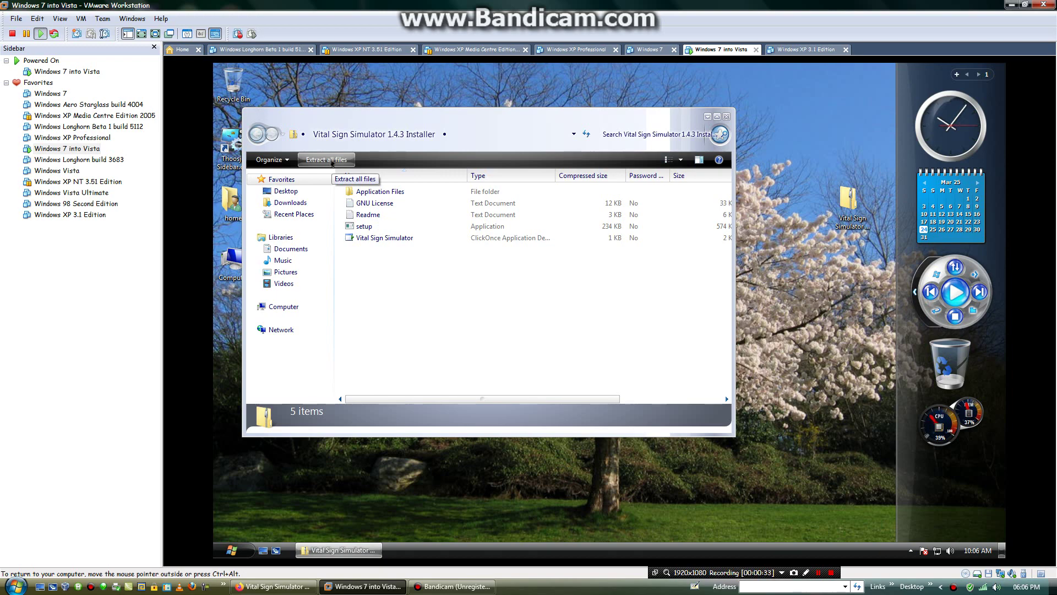
Step: Extract all installer files from the zip to a folder on the Desktop
{"action": "left_click", "coordinate": [331, 161]}
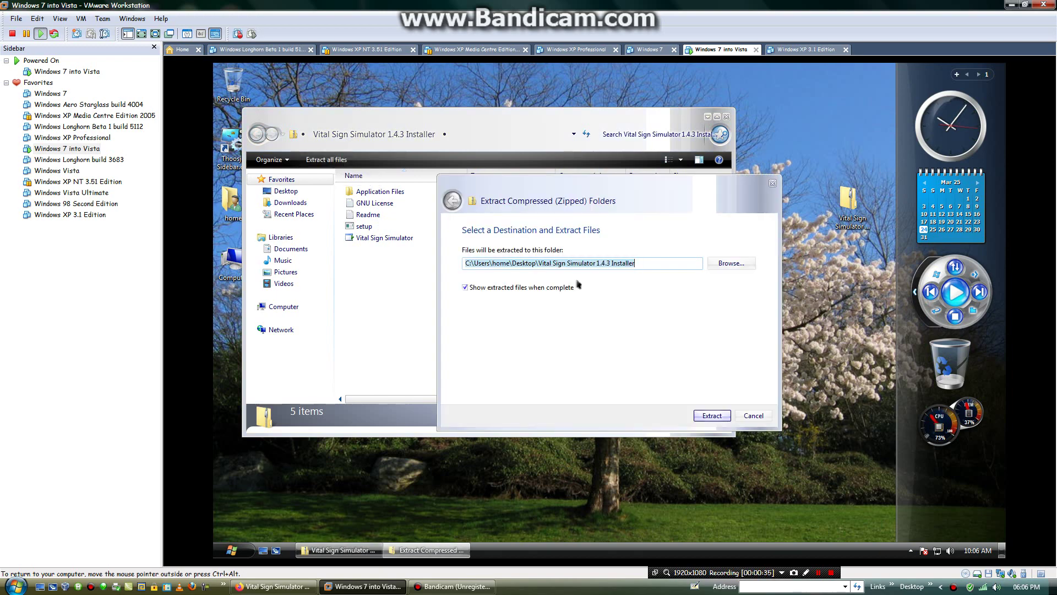
{"action": "left_click", "coordinate": [712, 417]}
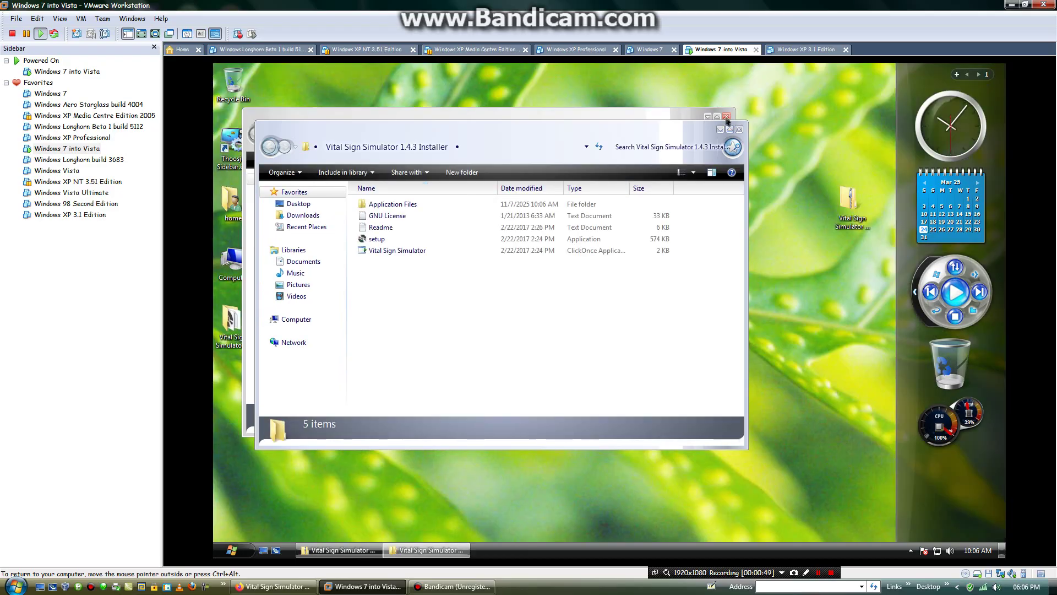
Step: Run setup, confirm the install in the security warning, and close the folder windows
{"action": "left_click", "coordinate": [727, 117]}
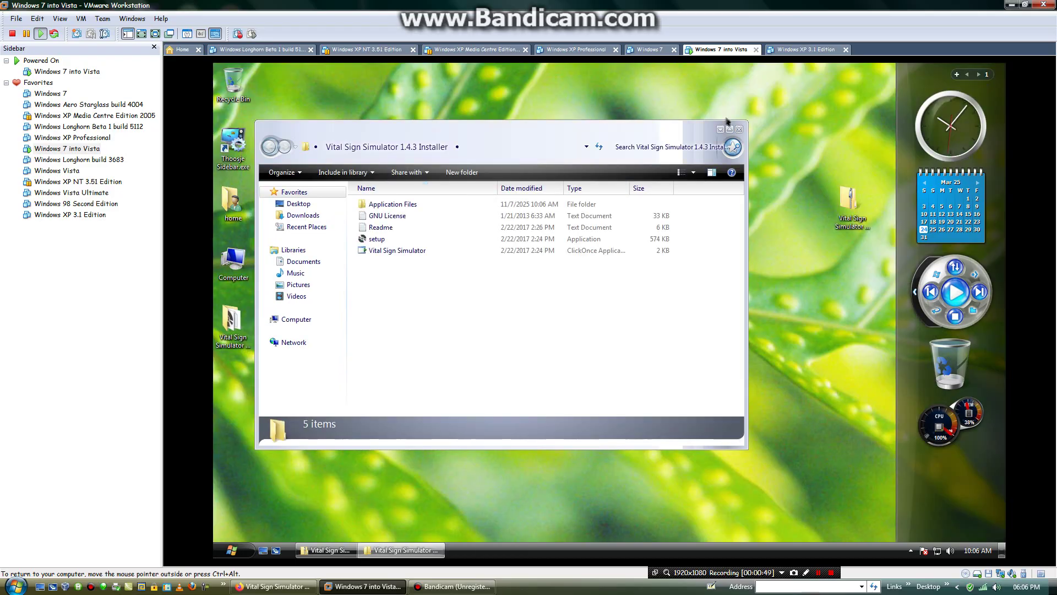
{"action": "left_click", "coordinate": [390, 239]}
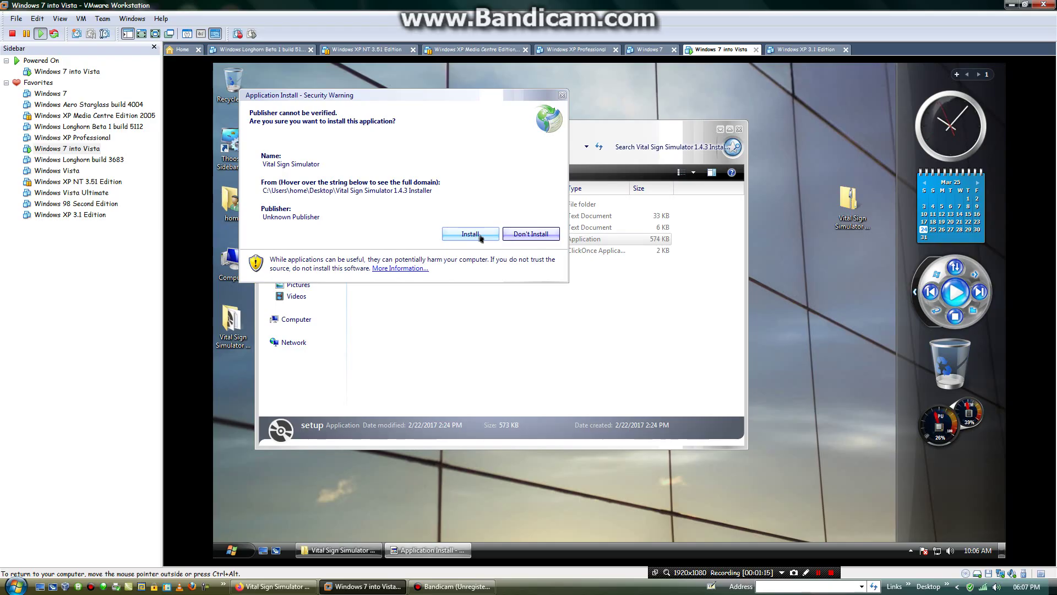
{"action": "left_click", "coordinate": [481, 237]}
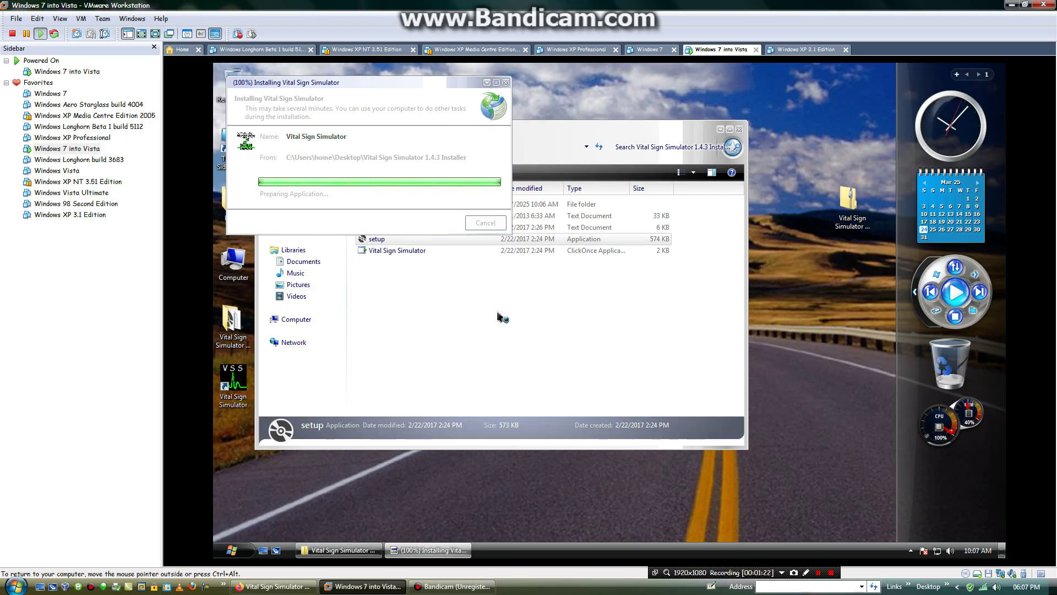
{"action": "left_click", "coordinate": [741, 130]}
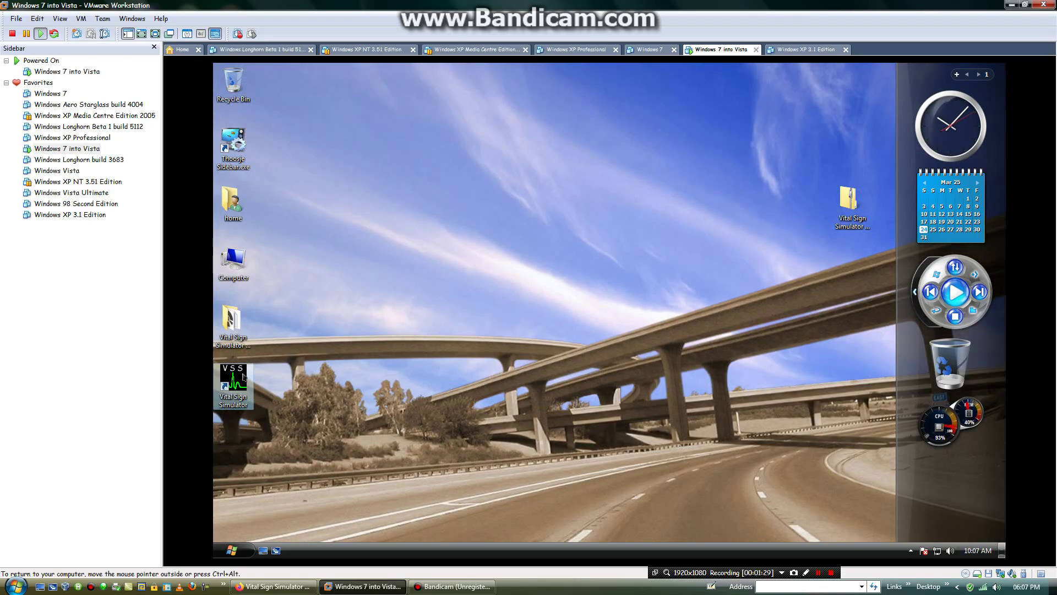
Step: Launch VSS, move the Training window aside, and make ECG, HR, SpO2 and etCO2 available
{"action": "double_click", "coordinate": [244, 377]}
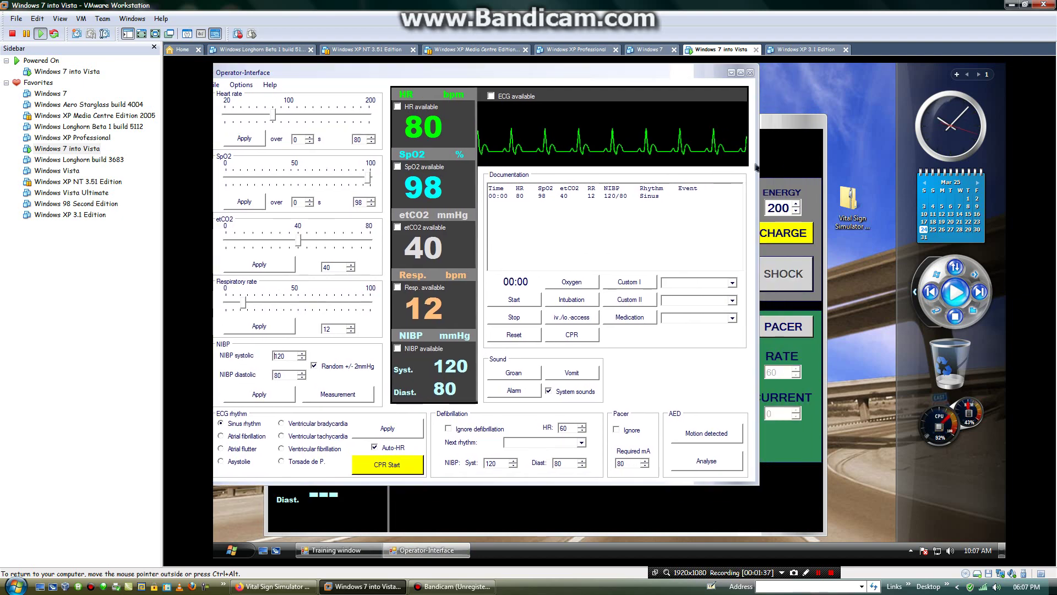
{"action": "left_click_drag", "start_coordinate": [774, 125], "coordinate": [932, 130]}
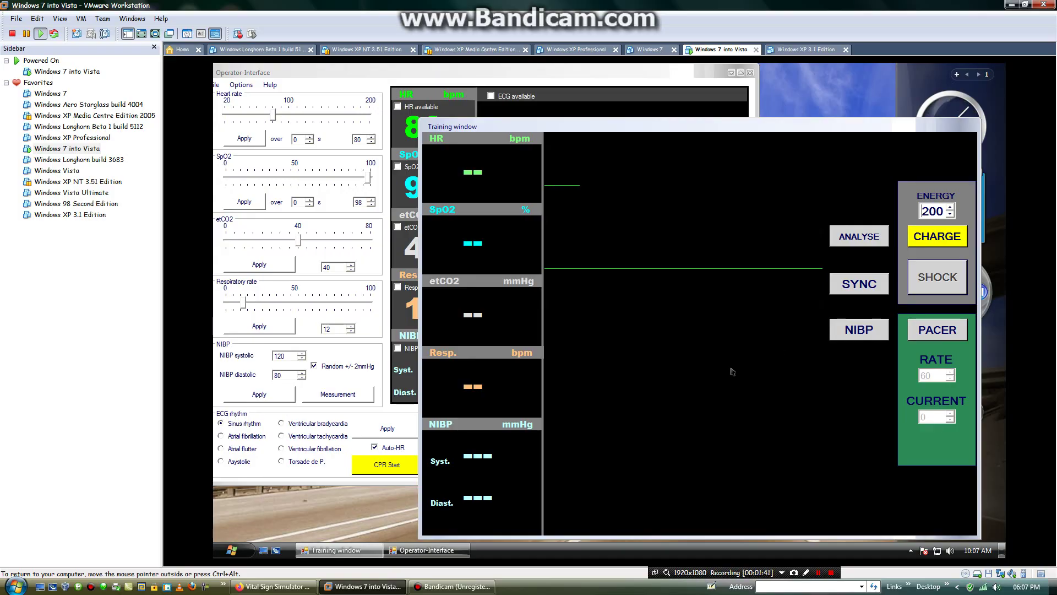
{"action": "left_click", "coordinate": [589, 74]}
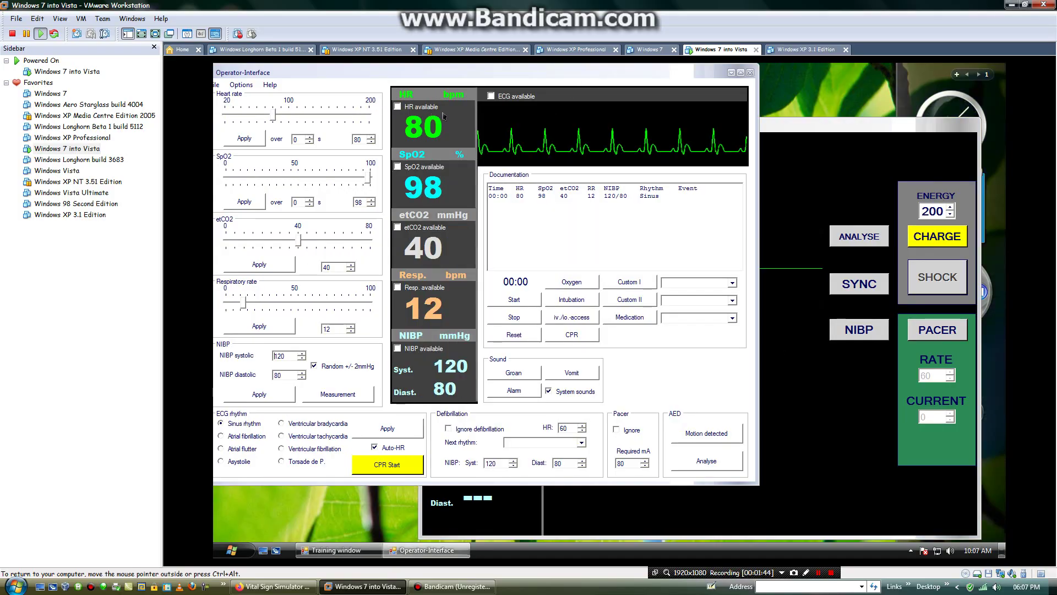
{"action": "left_click", "coordinate": [507, 102]}
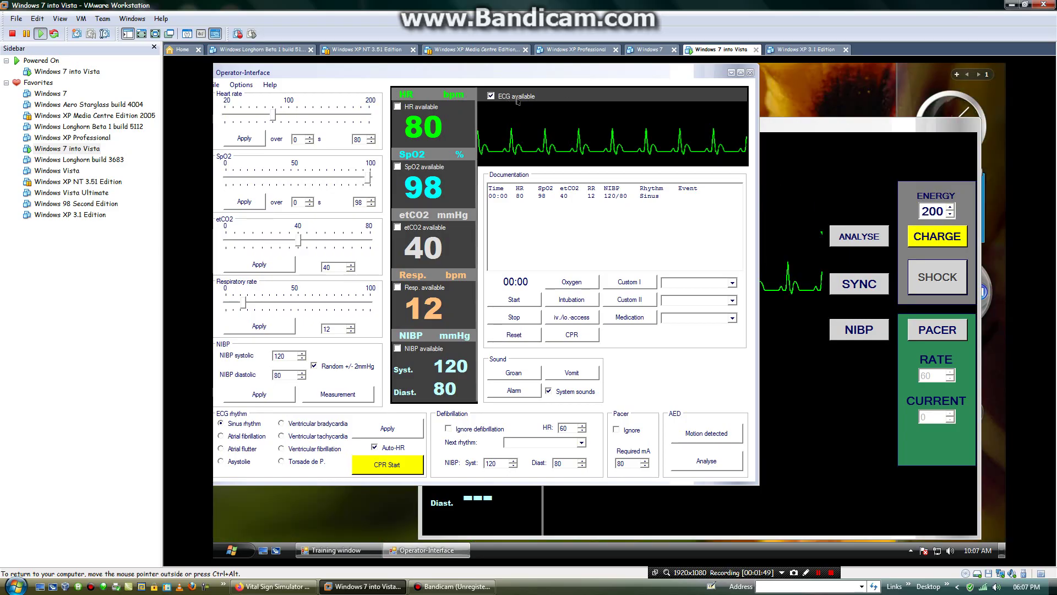
{"action": "left_click", "coordinate": [810, 142]}
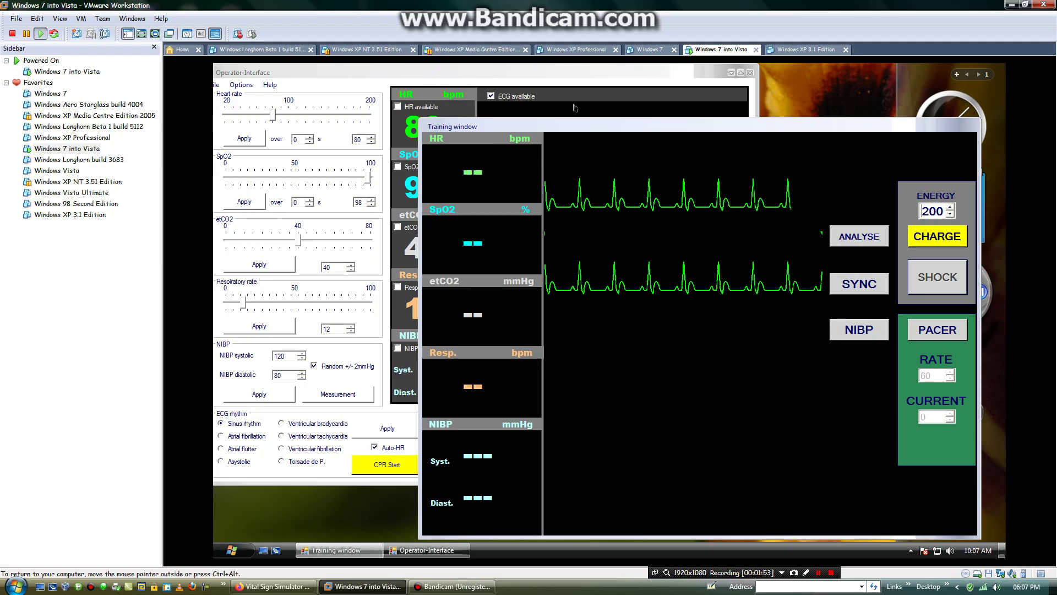
{"action": "left_click", "coordinate": [572, 87]}
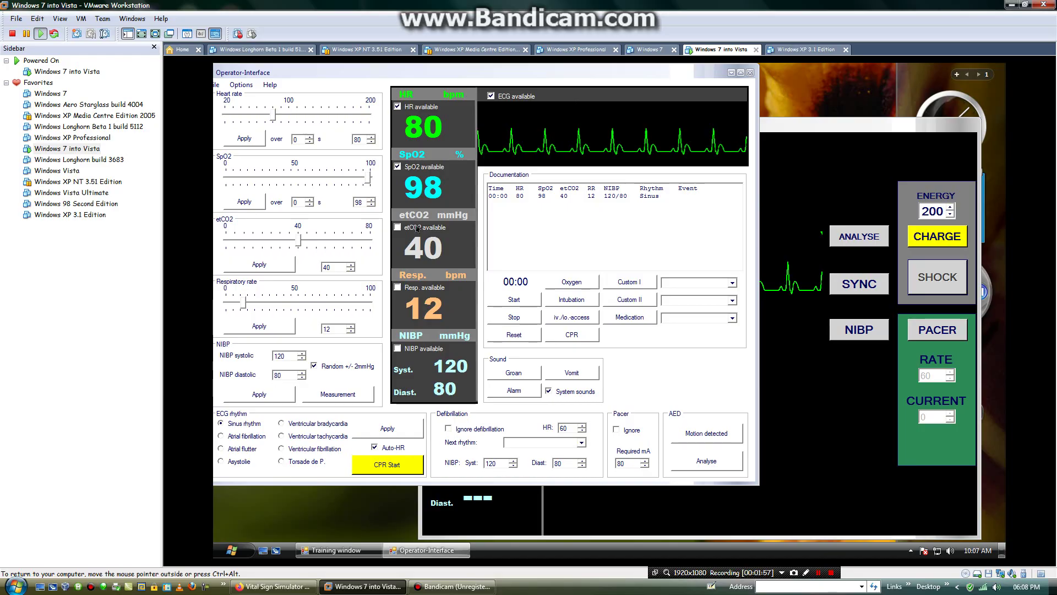
Step: Make Resp. and NIBP available, check the monitor, and pick Ventricular tachycardia as the rhythm
{"action": "left_click", "coordinate": [397, 287]}
{"action": "left_click", "coordinate": [408, 351]}
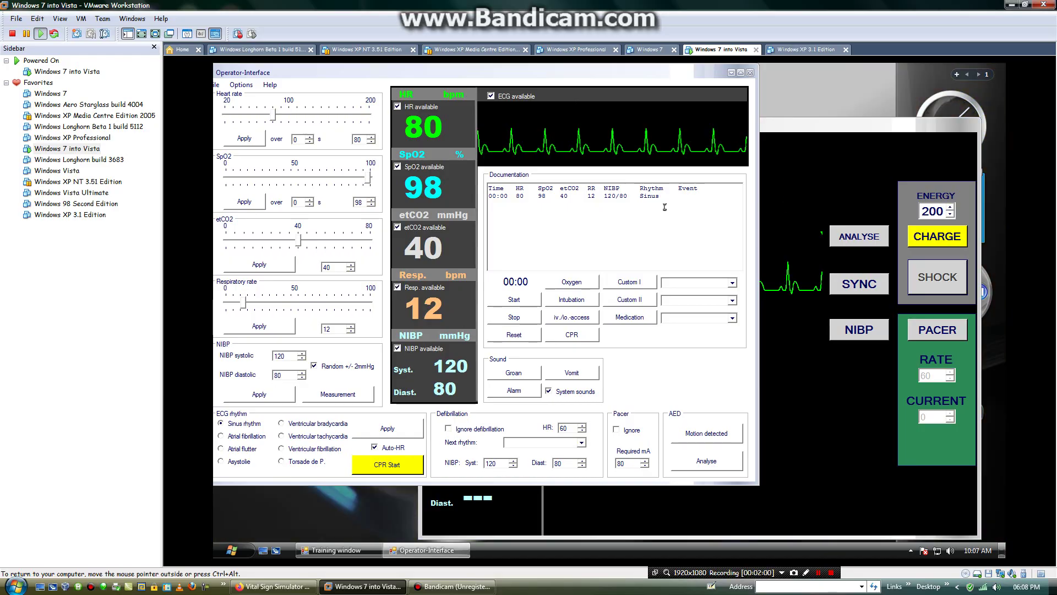
{"action": "left_click", "coordinate": [819, 145]}
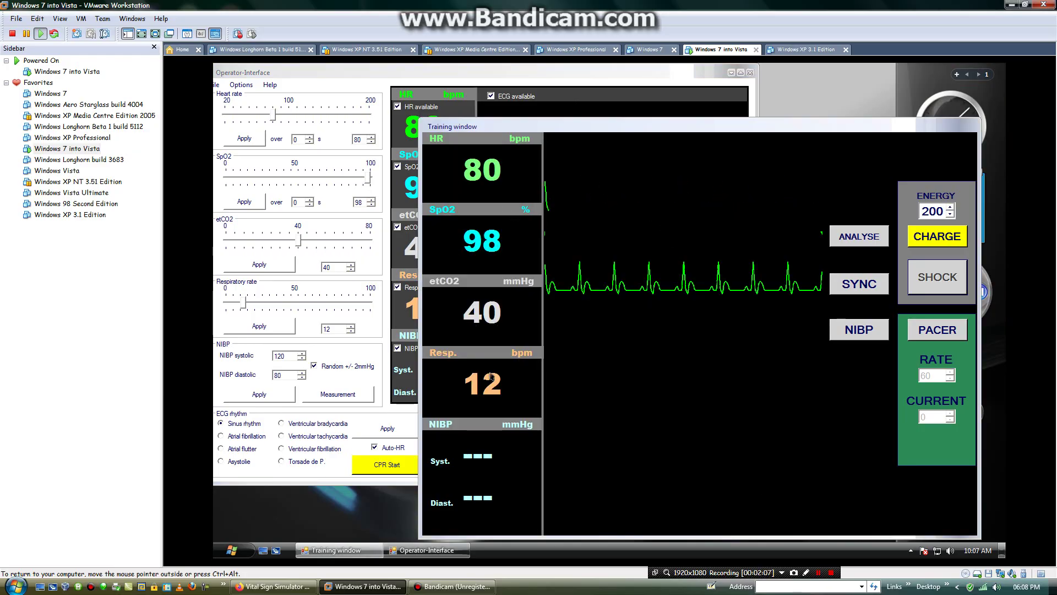
{"action": "left_click", "coordinate": [570, 82]}
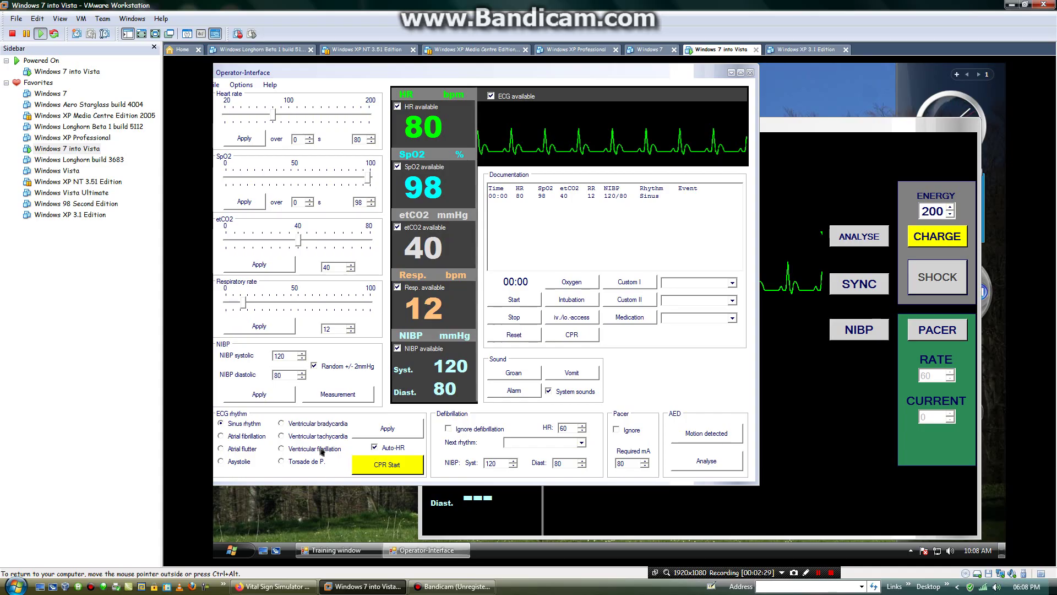
{"action": "left_click", "coordinate": [841, 119]}
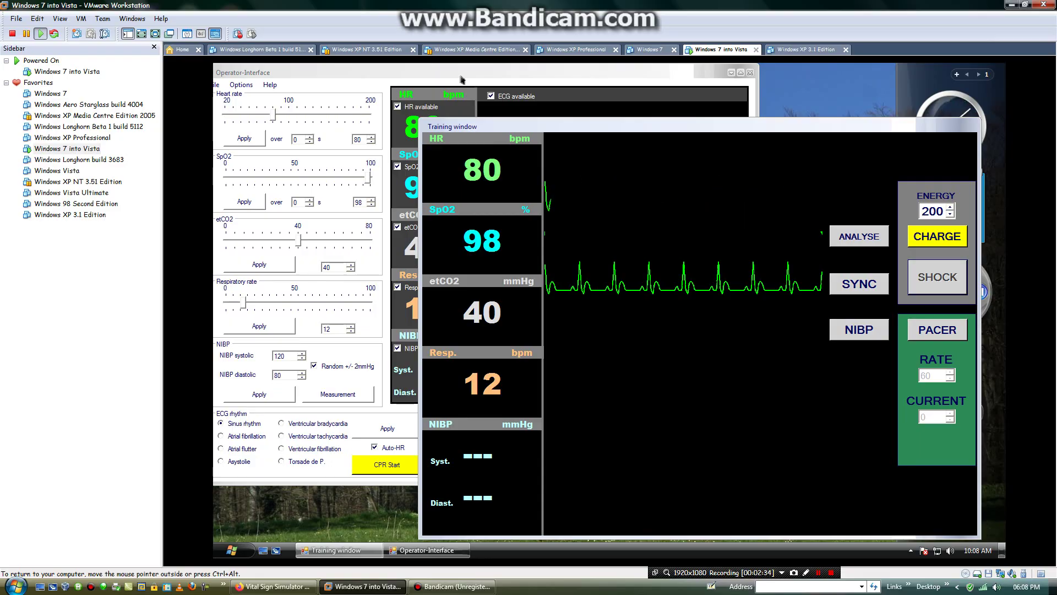
{"action": "left_click", "coordinate": [462, 80]}
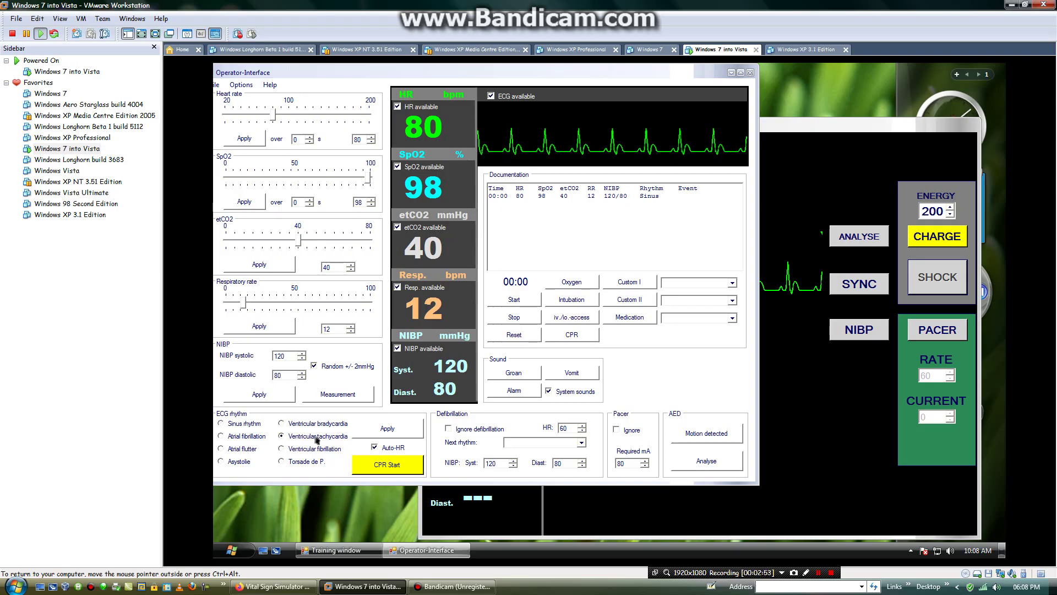
Step: Apply ventricular tachycardia and confirm HR 200 on the Training window
{"action": "left_click", "coordinate": [388, 431]}
{"action": "left_click", "coordinate": [820, 141]}
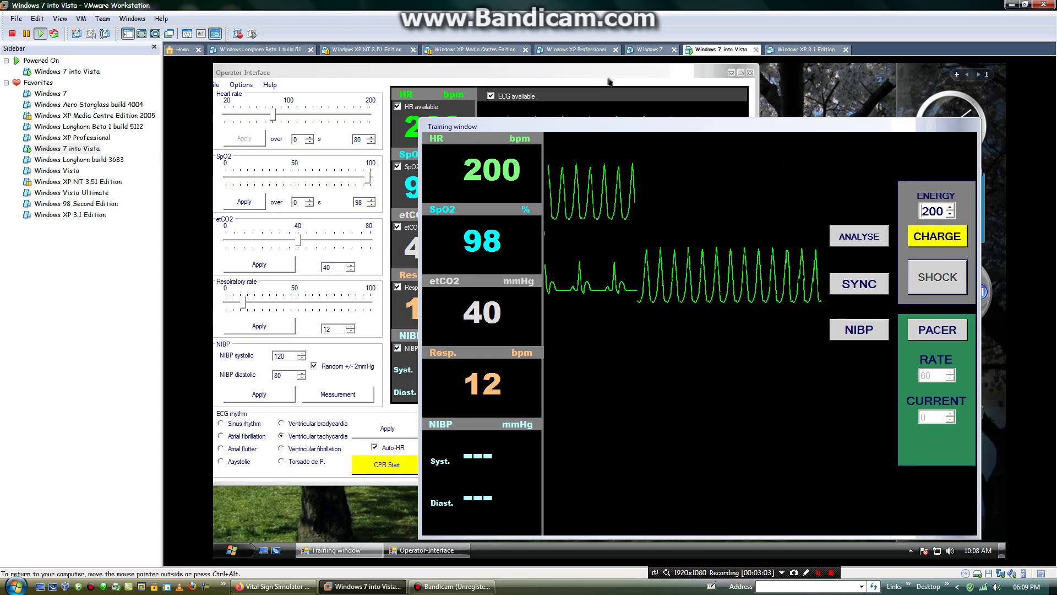
{"action": "key", "text": "alt+Tab"}
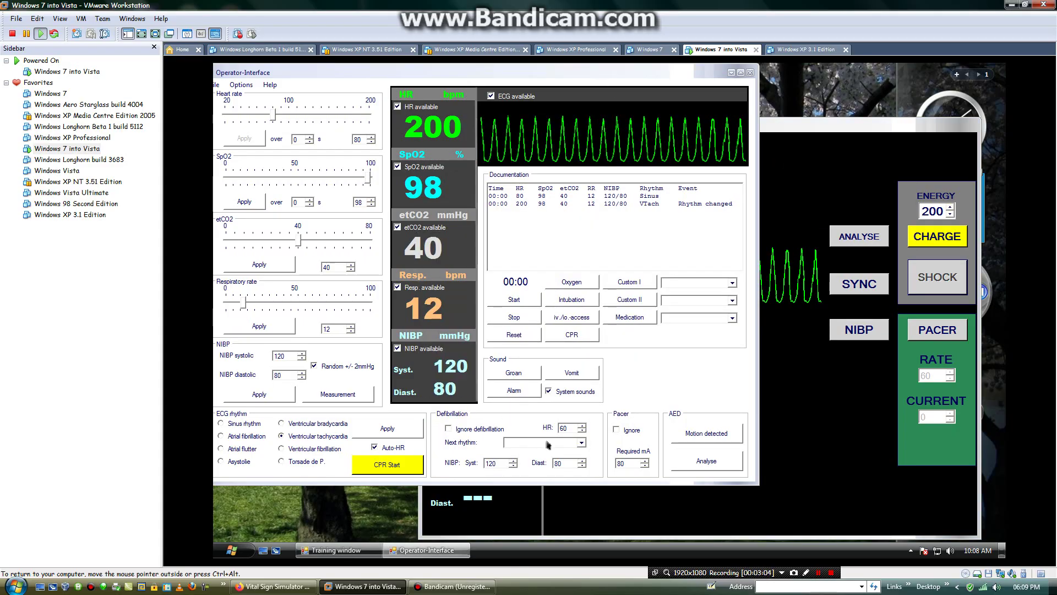
{"action": "left_click", "coordinate": [805, 165]}
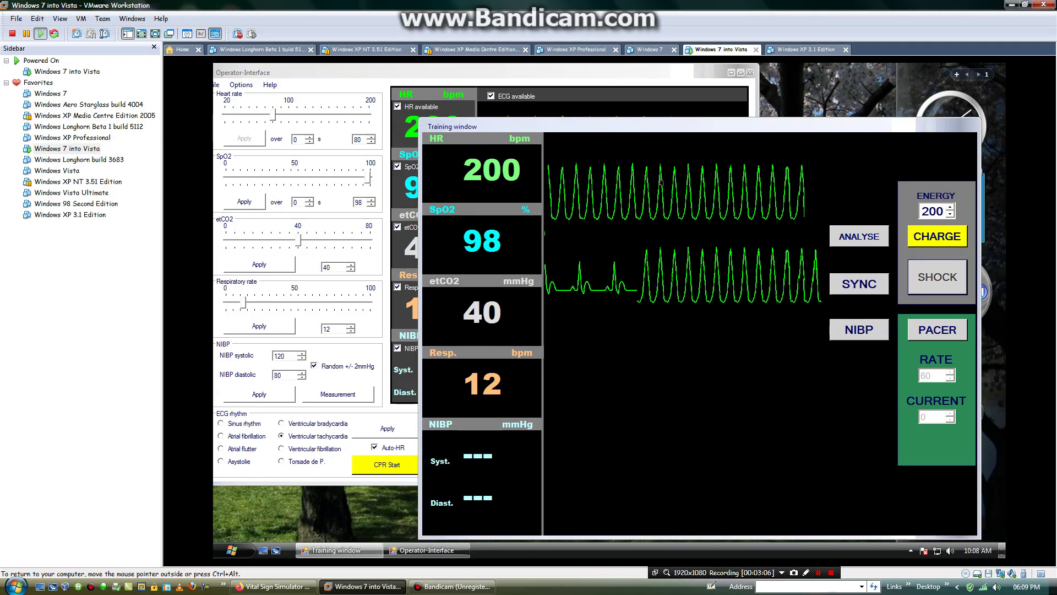
{"action": "left_click", "coordinate": [569, 65]}
Step: Open the Next rhythm list in the Defibrillation panel
{"action": "left_click", "coordinate": [533, 443]}
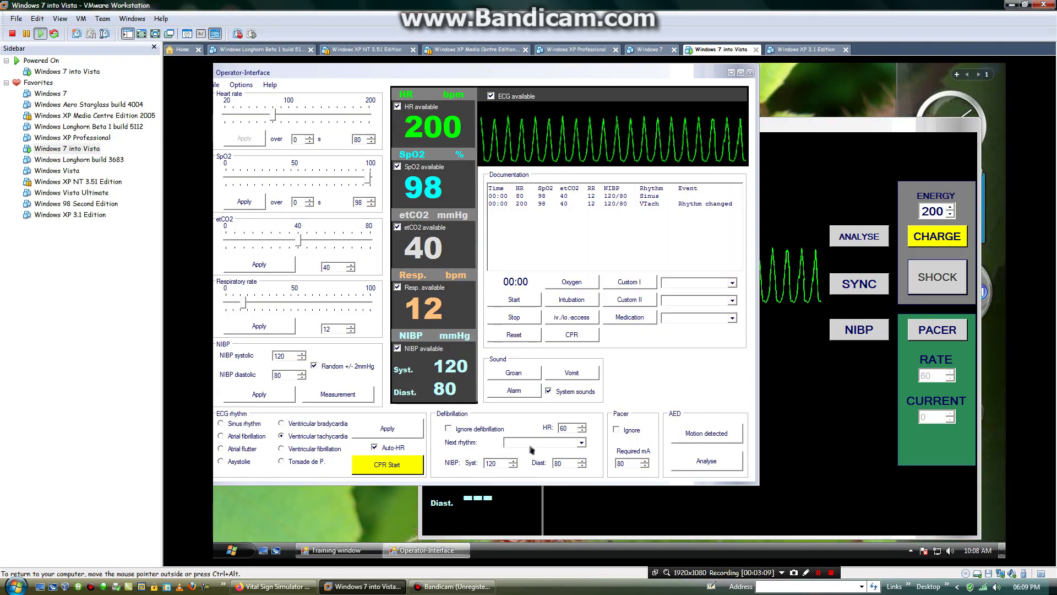
{"action": "left_click", "coordinate": [534, 443]}
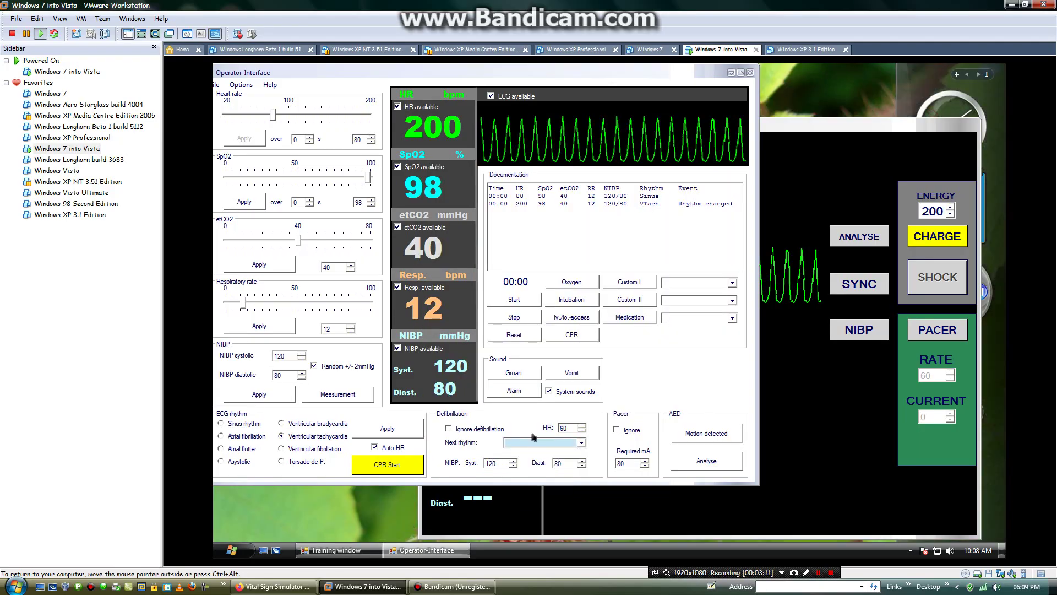
{"action": "left_click", "coordinate": [535, 443]}
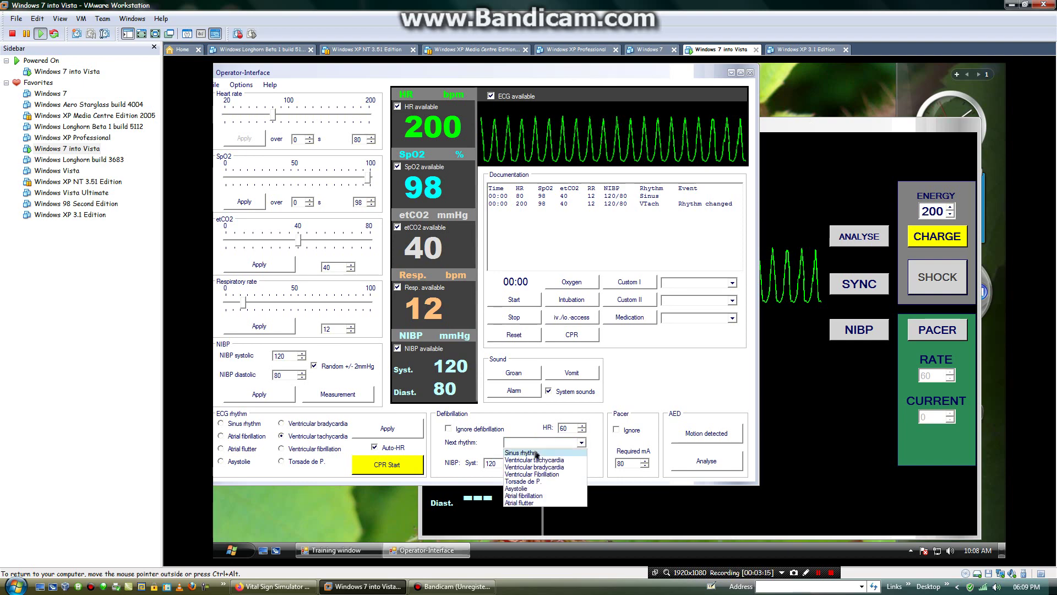
Step: Set Sinus rhythm as next rhythm, run an AED analysis, and watch the 'Continue CPR!' prompt
{"action": "left_click", "coordinate": [537, 453]}
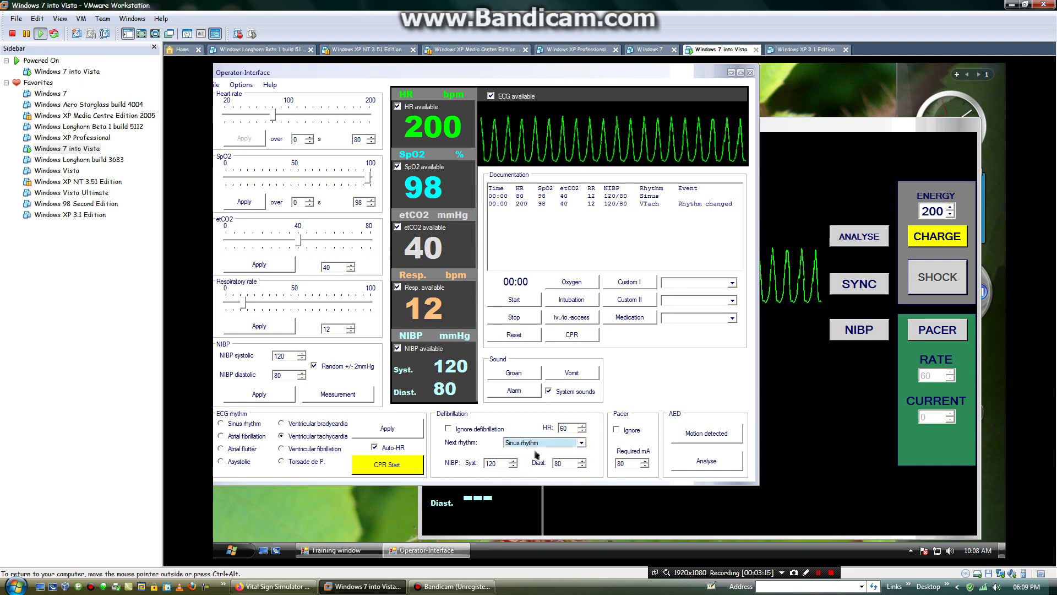
{"action": "left_click", "coordinate": [690, 462]}
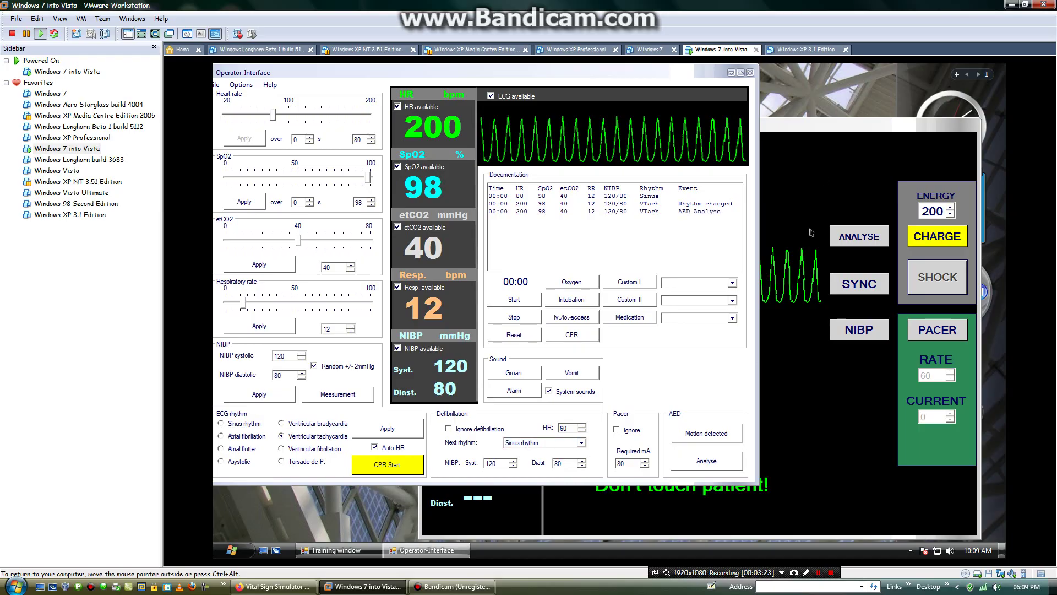
{"action": "left_click", "coordinate": [832, 147]}
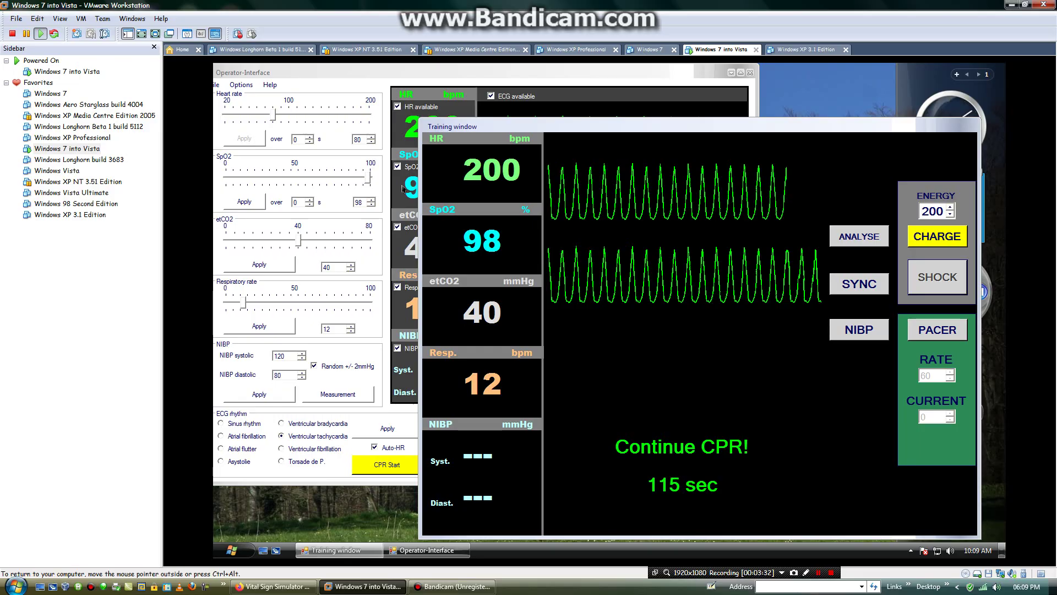
{"action": "left_click", "coordinate": [465, 94]}
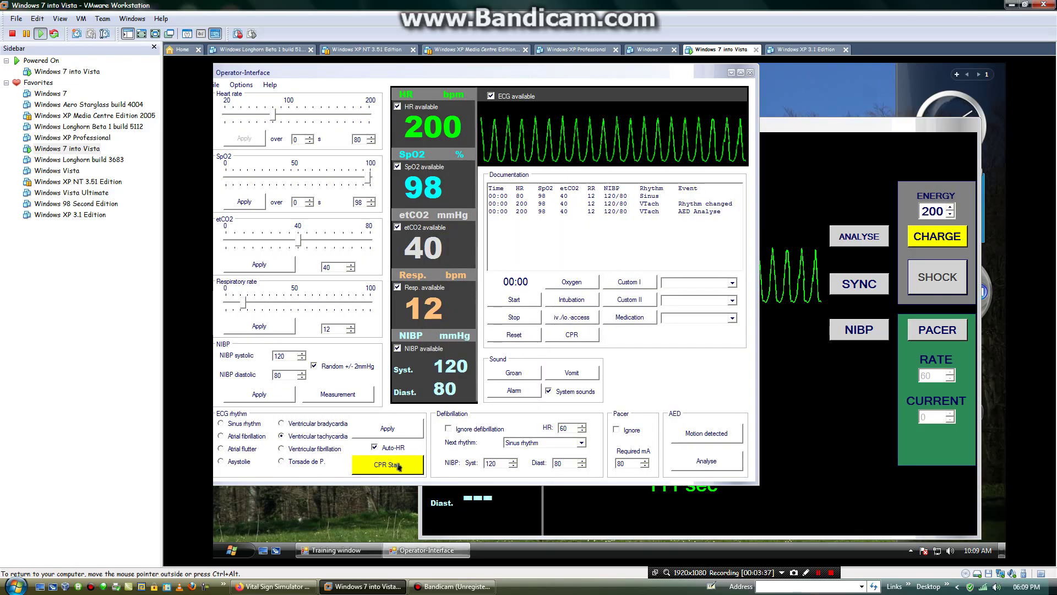
{"action": "left_click", "coordinate": [842, 129]}
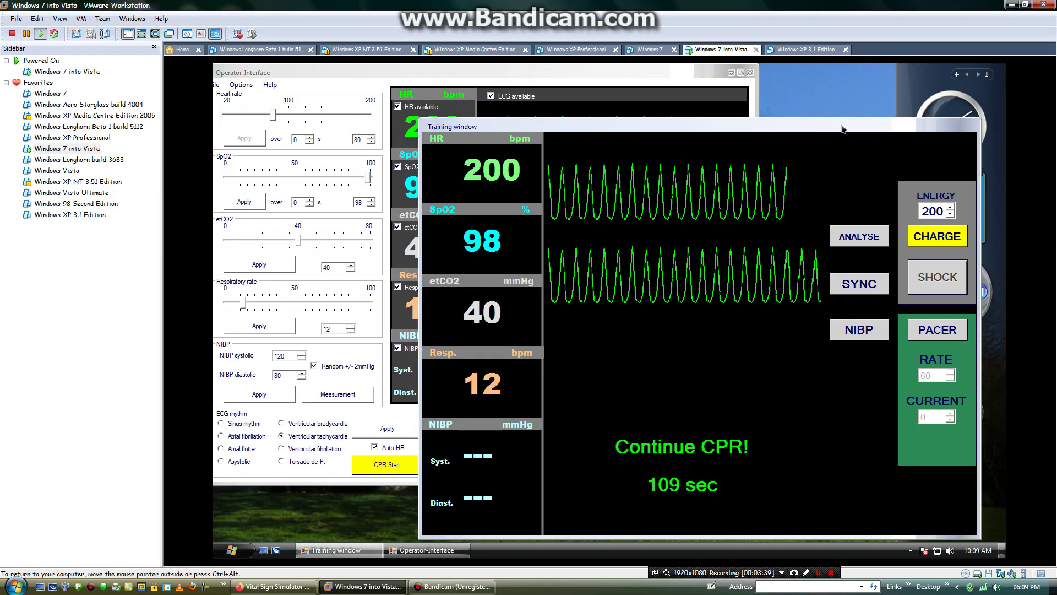
Step: Charge to 200 J and shock, converting the monitor to sinus rhythm at HR 60
{"action": "left_click", "coordinate": [923, 237]}
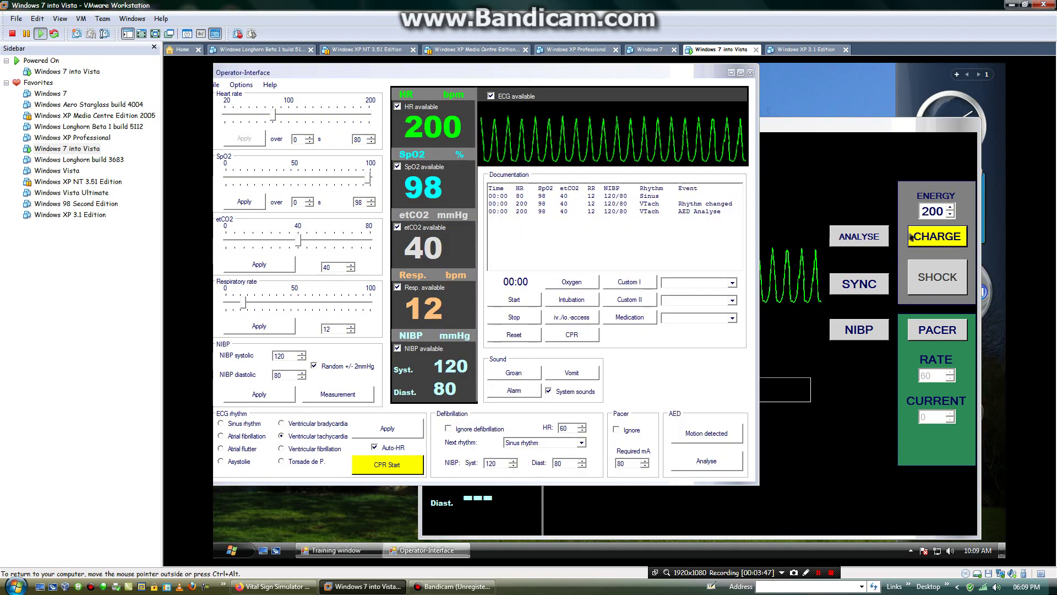
{"action": "left_click", "coordinate": [810, 211]}
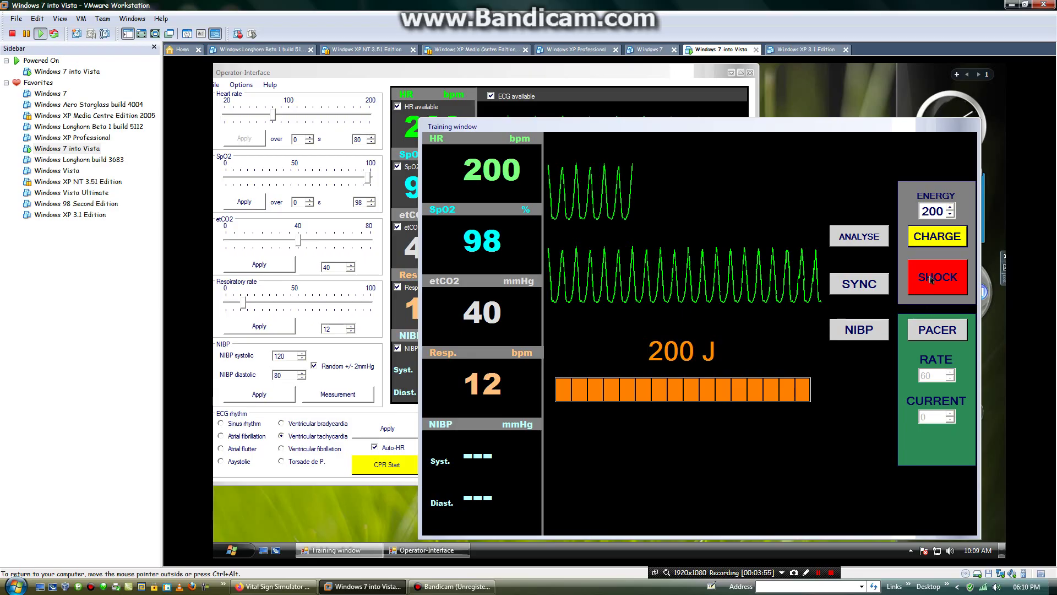
{"action": "left_click", "coordinate": [932, 280]}
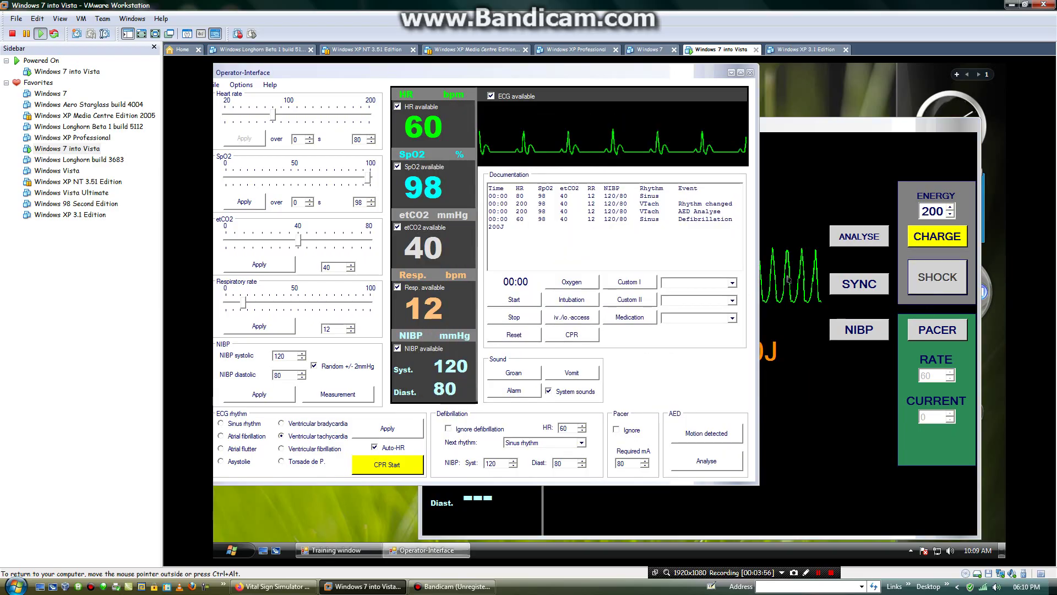
{"action": "left_click", "coordinate": [788, 309]}
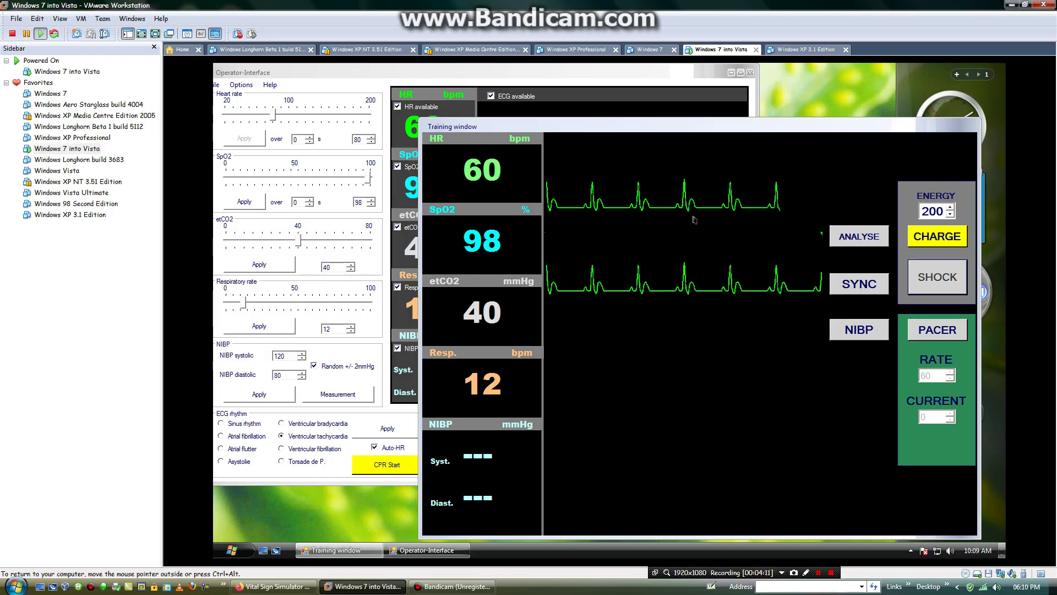
Step: Turn SYNC mode on and then off again from the Training window
{"action": "left_click", "coordinate": [855, 285]}
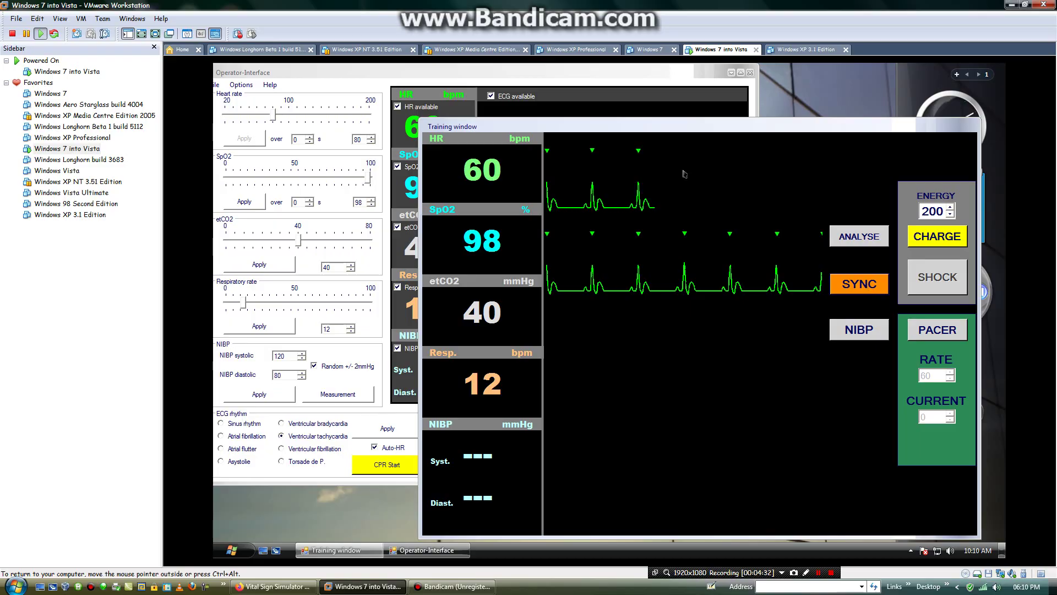
{"action": "left_click", "coordinate": [841, 286]}
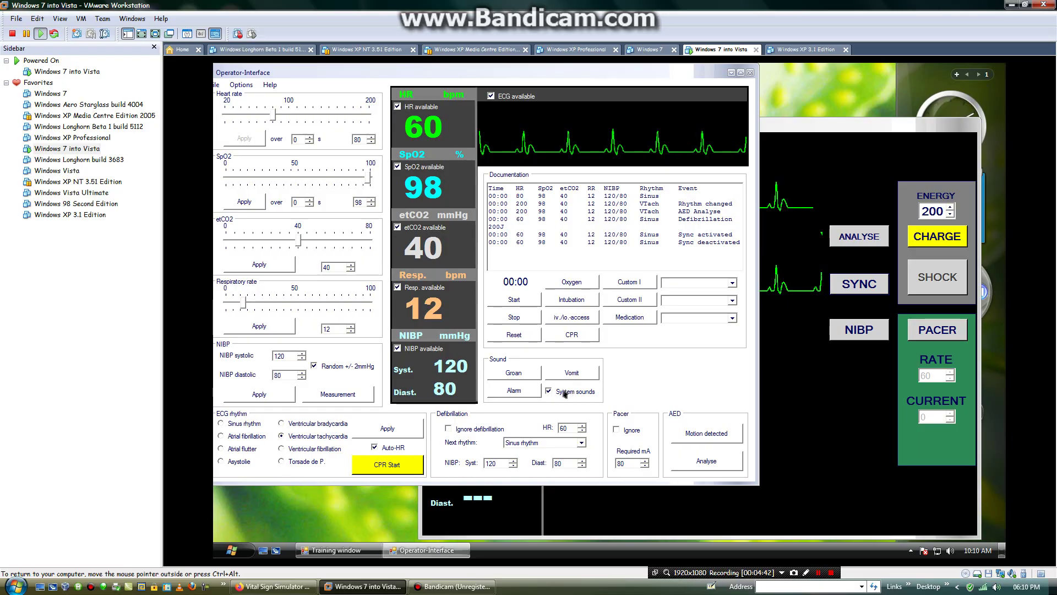
Step: Take an NIBP measurement reading 122/81 mmHg and check its entry in the Documentation log
{"action": "left_click", "coordinate": [565, 393]}
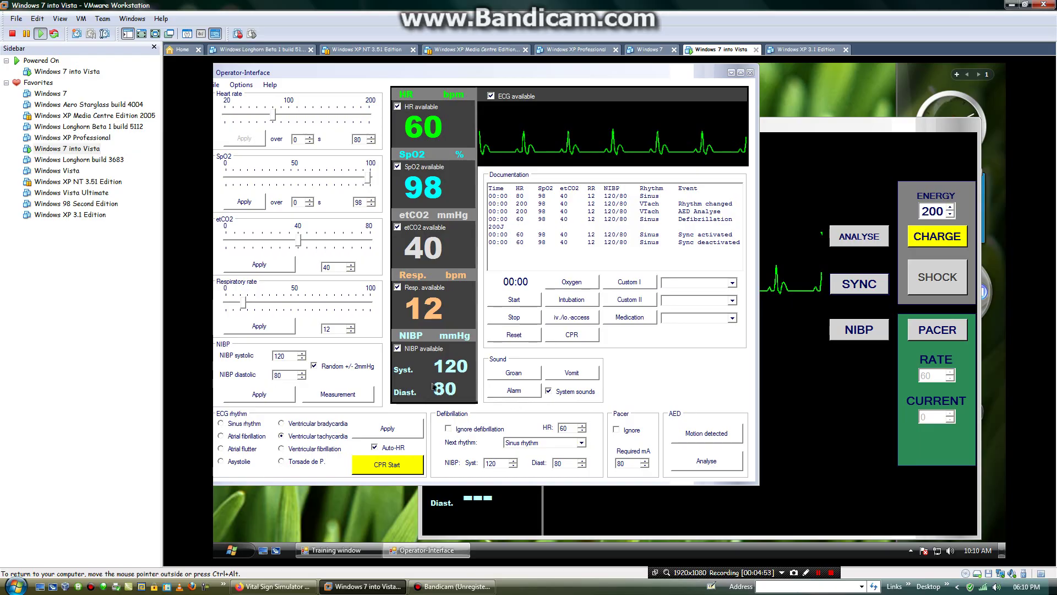
{"action": "left_click", "coordinate": [842, 146]}
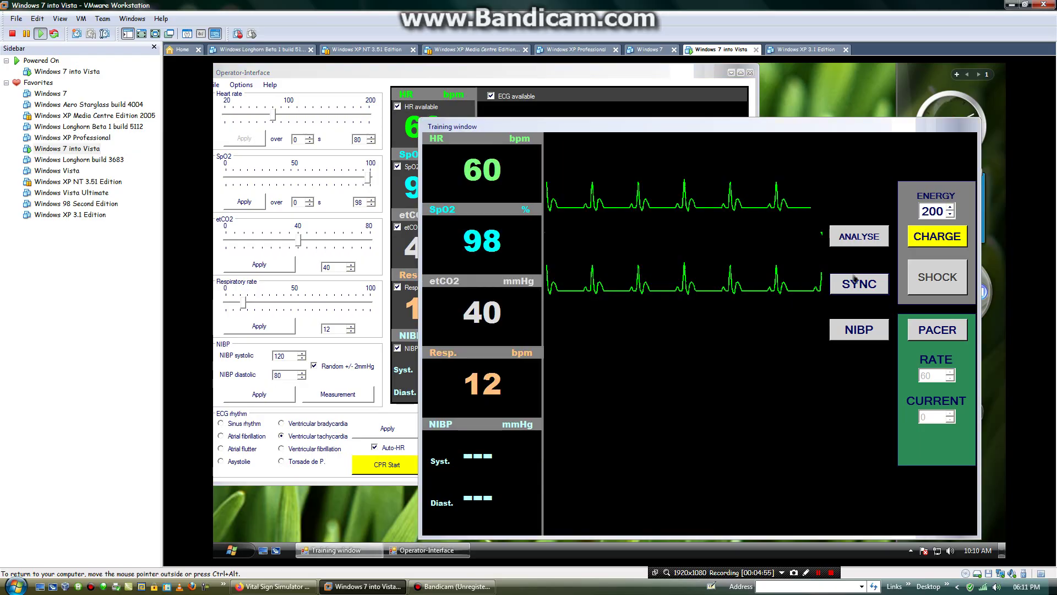
{"action": "left_click", "coordinate": [846, 331]}
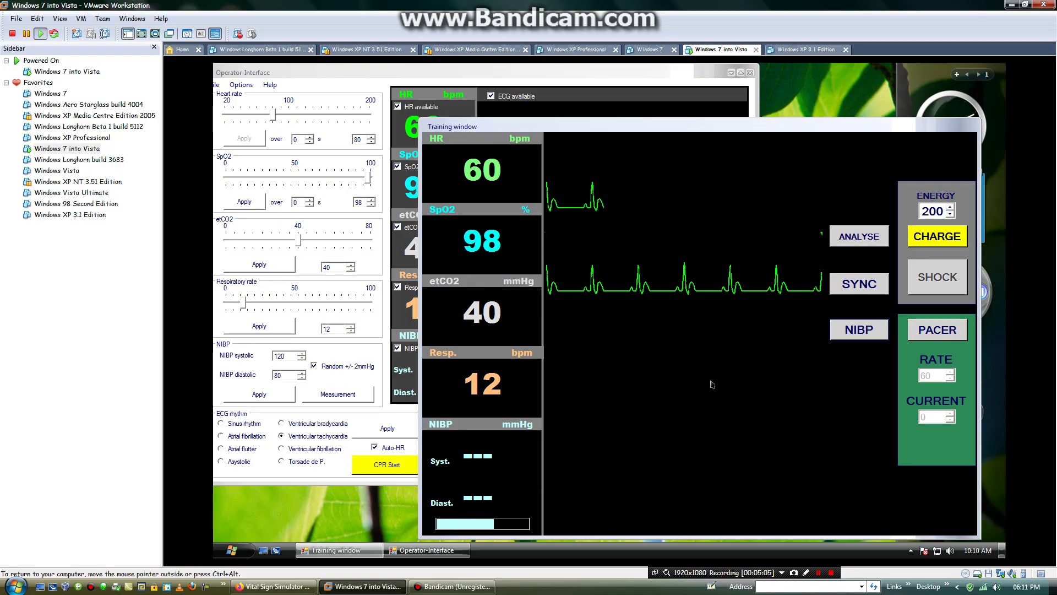
{"action": "key", "text": "alt+Tab"}
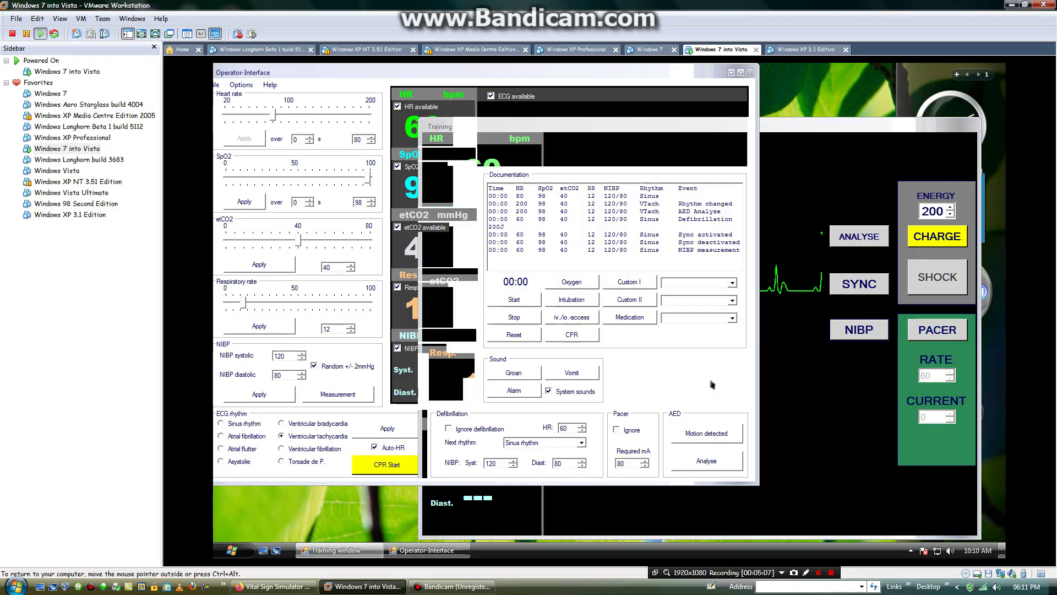
{"action": "left_click", "coordinate": [815, 443]}
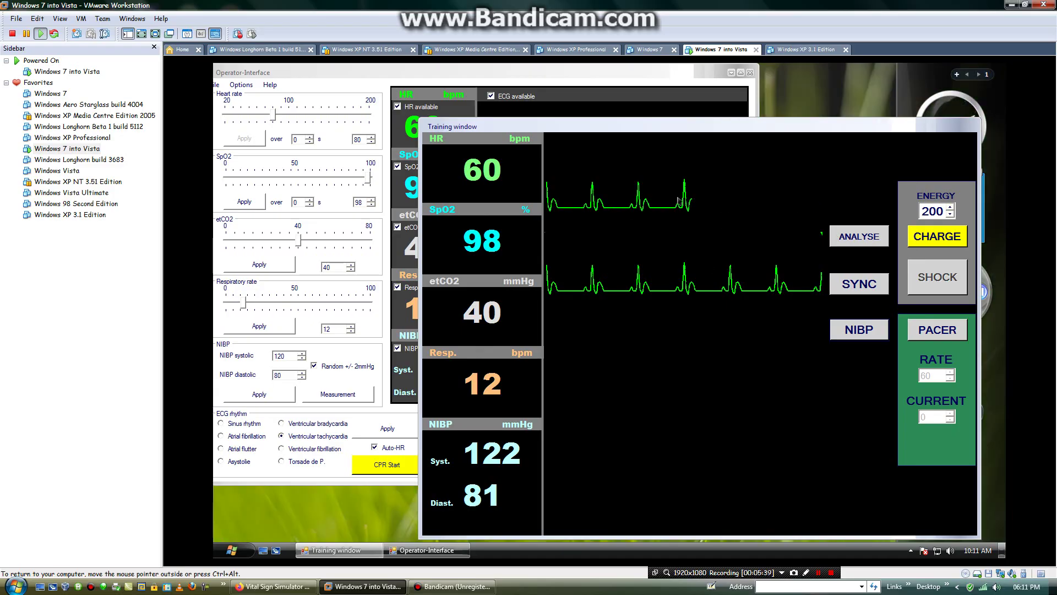
Step: Switch the patient's ECG rhythm to ventricular fibrillation and view the trainee monitor showing HR 0
{"action": "left_click", "coordinate": [613, 77]}
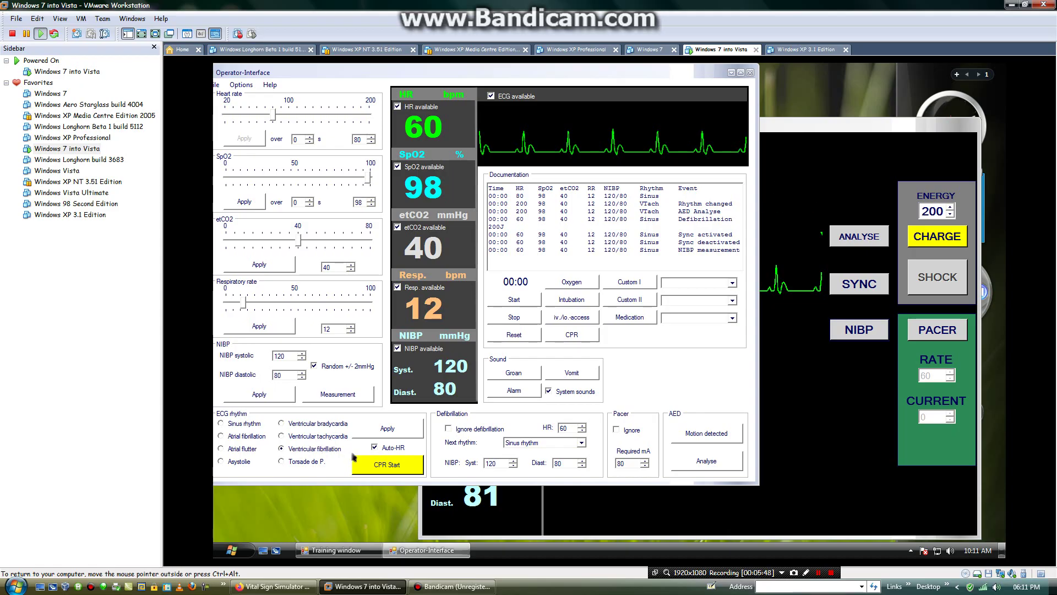
{"action": "left_click", "coordinate": [379, 433]}
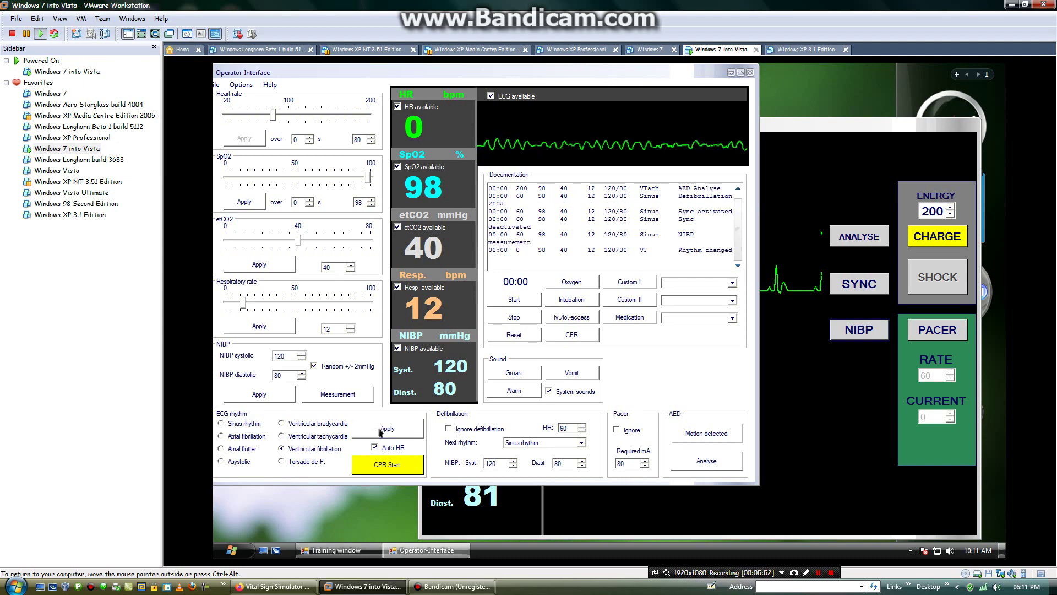
{"action": "left_click", "coordinate": [832, 139]}
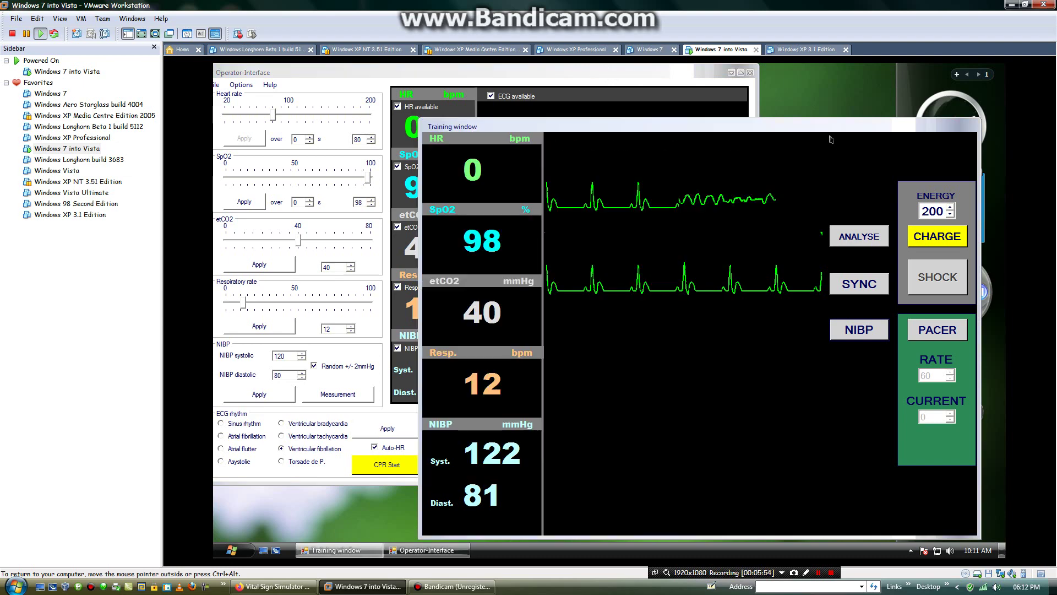
Step: Analyse the VF, let the defibrillator charge to 200 J, and deliver the shock
{"action": "left_click", "coordinate": [858, 244]}
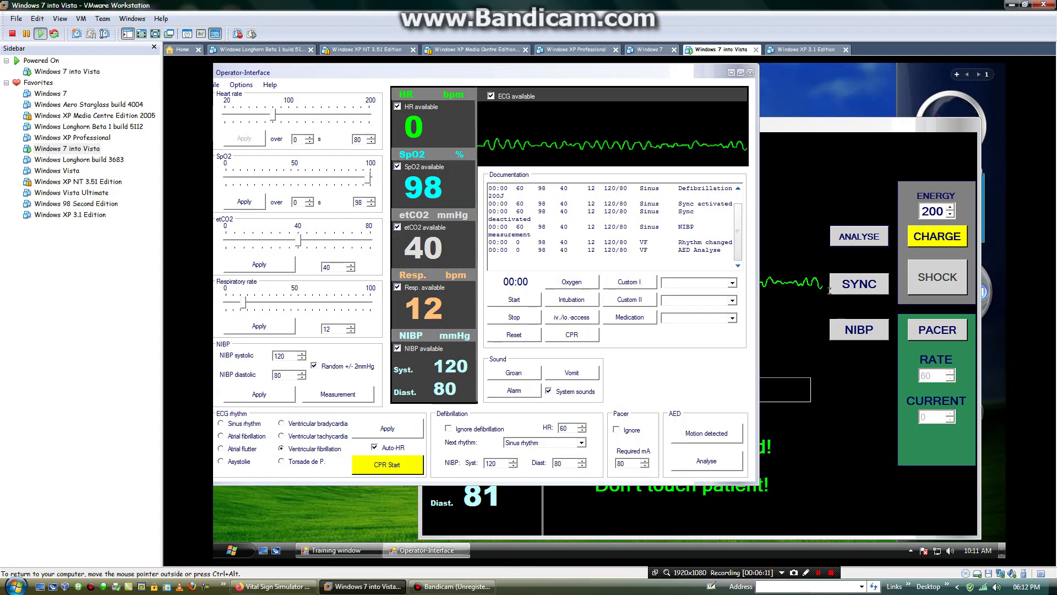
{"action": "left_click", "coordinate": [789, 187]}
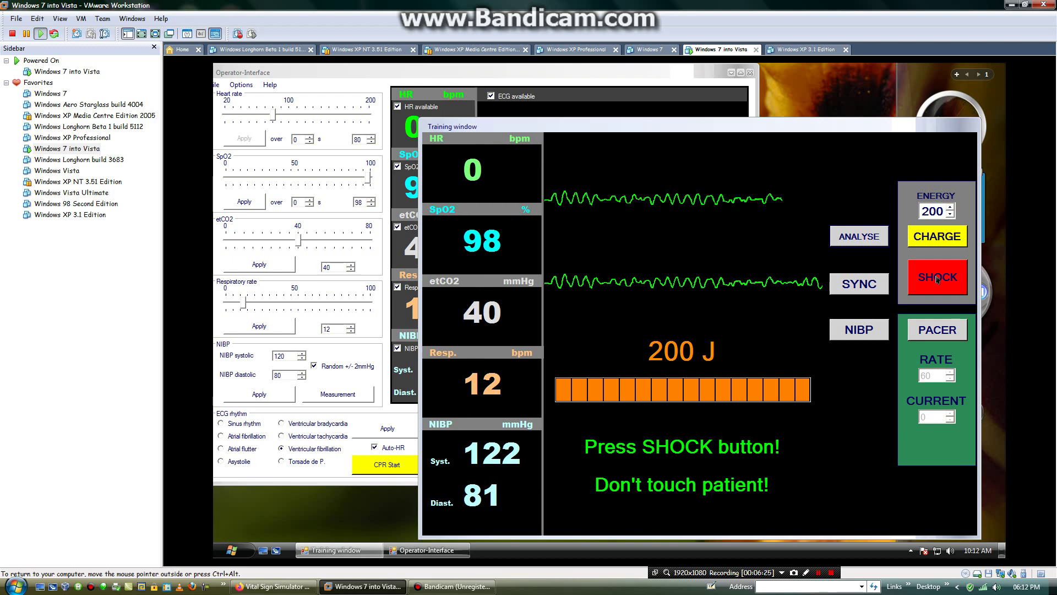
{"action": "left_click", "coordinate": [938, 280]}
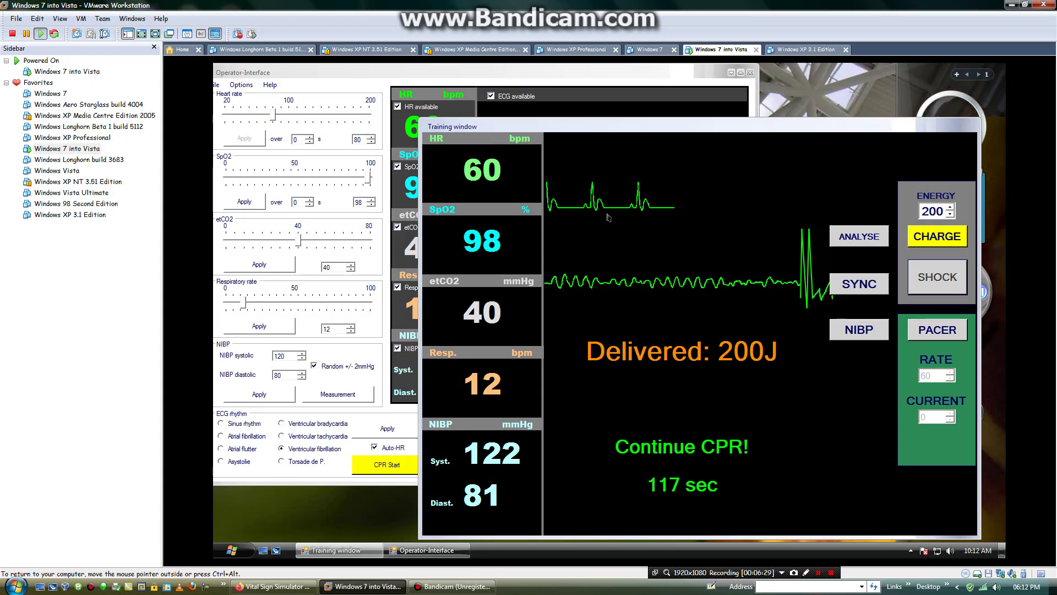
Step: Start the CPR simulation and watch it on the patient monitor
{"action": "left_click", "coordinate": [575, 102]}
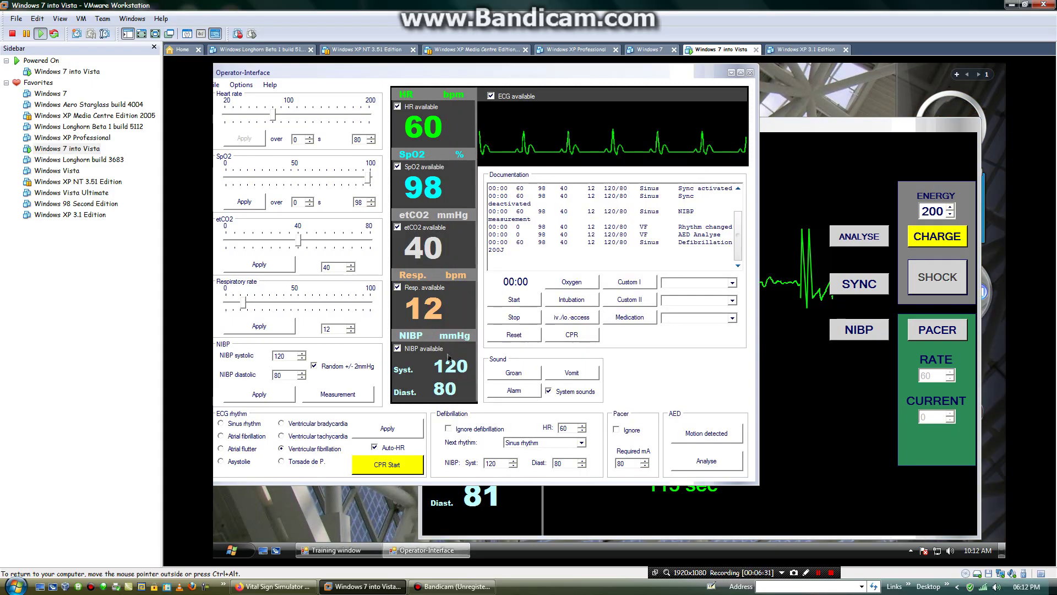
{"action": "left_click", "coordinate": [400, 472]}
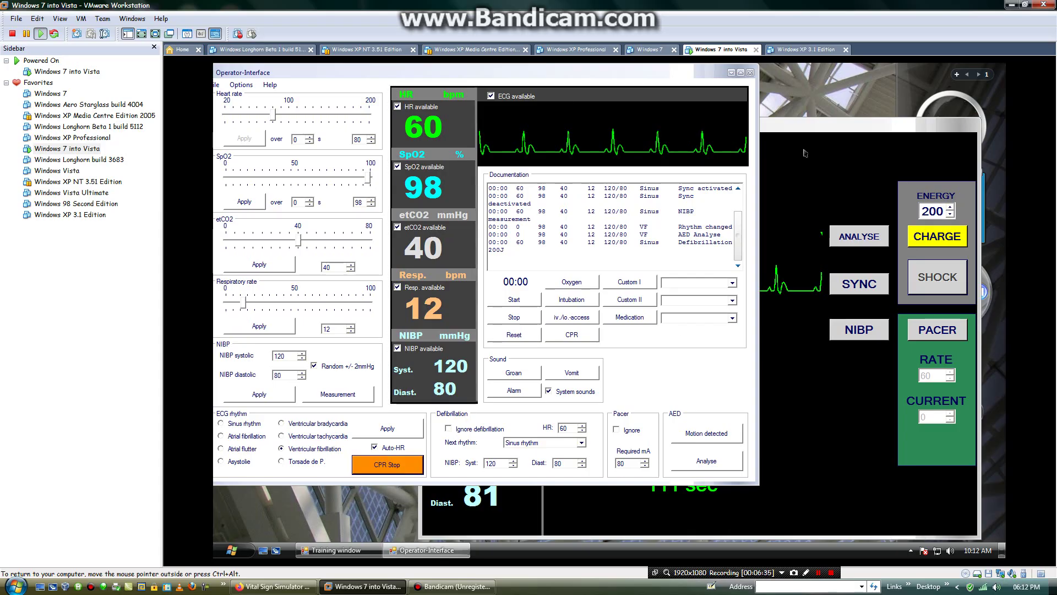
{"action": "left_click", "coordinate": [809, 128]}
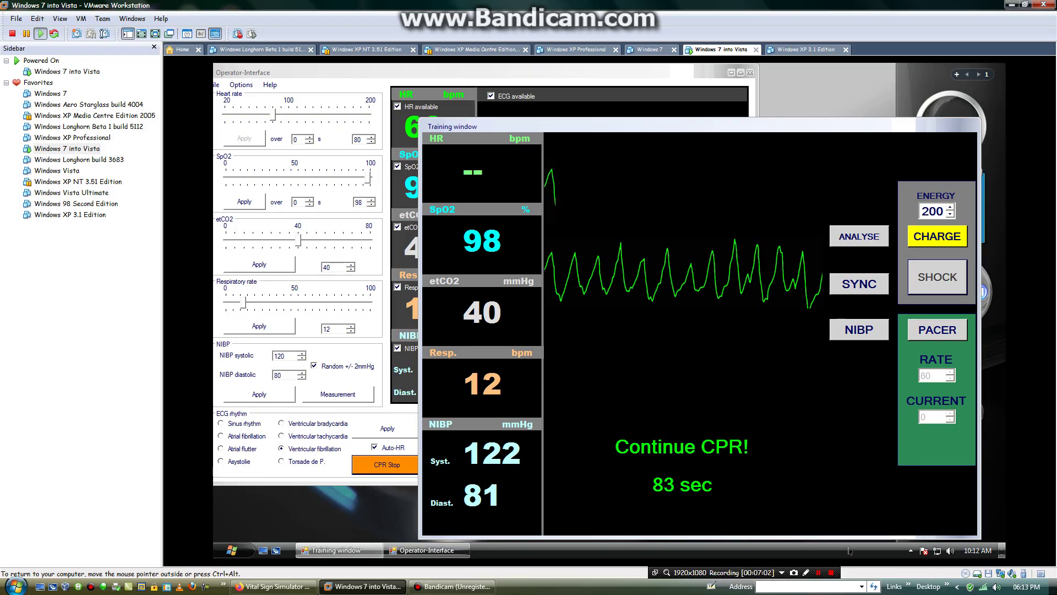
Step: Stop the CPR simulation from the Operator-Interface ECG rhythm panel
{"action": "left_click", "coordinate": [818, 573]}
{"action": "key", "text": "shift+F12"}
{"action": "left_click", "coordinate": [418, 469]}
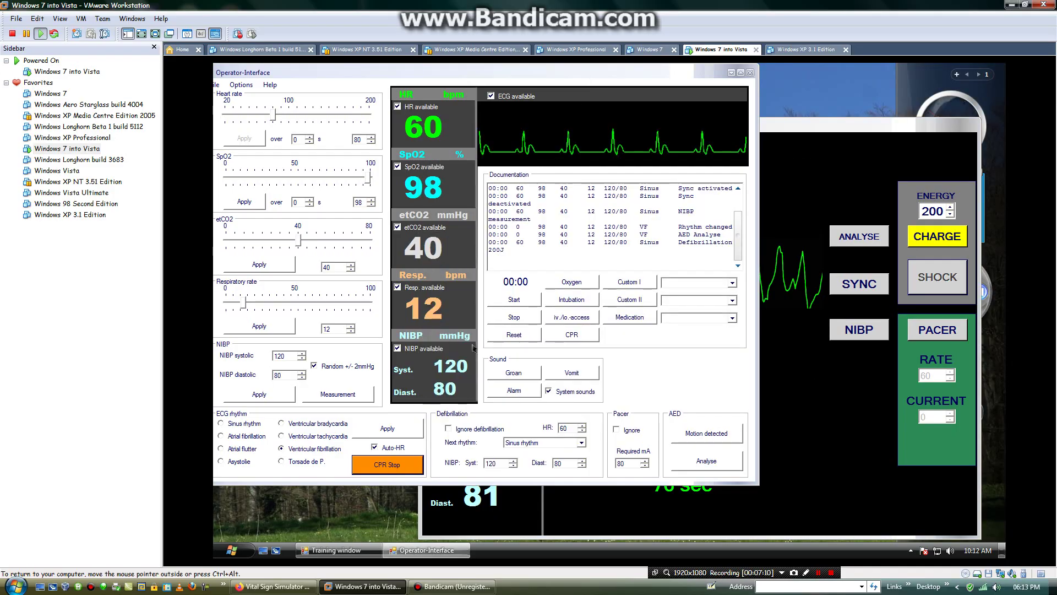
{"action": "left_click", "coordinate": [411, 466]}
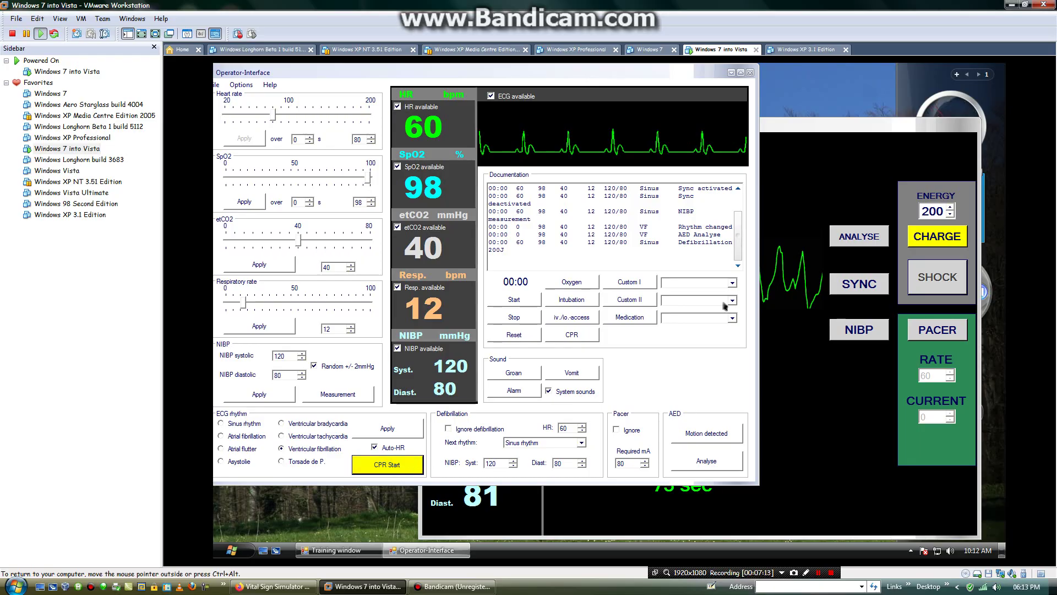
Step: Start external pacing on the Training window and raise the pacing rate to 90
{"action": "left_click", "coordinate": [833, 203]}
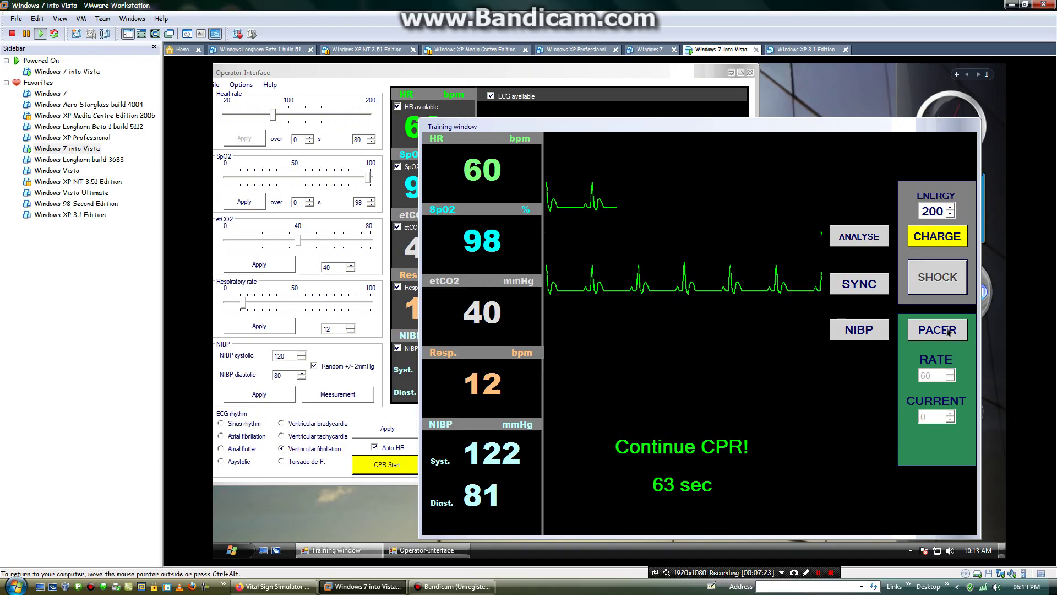
{"action": "left_click", "coordinate": [948, 330]}
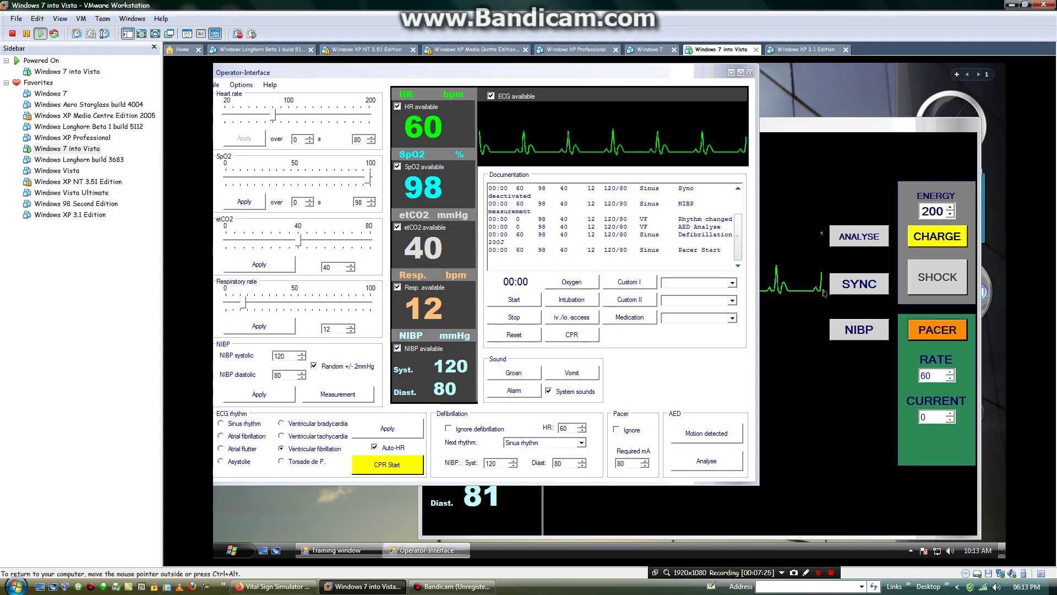
{"action": "left_click", "coordinate": [787, 287]}
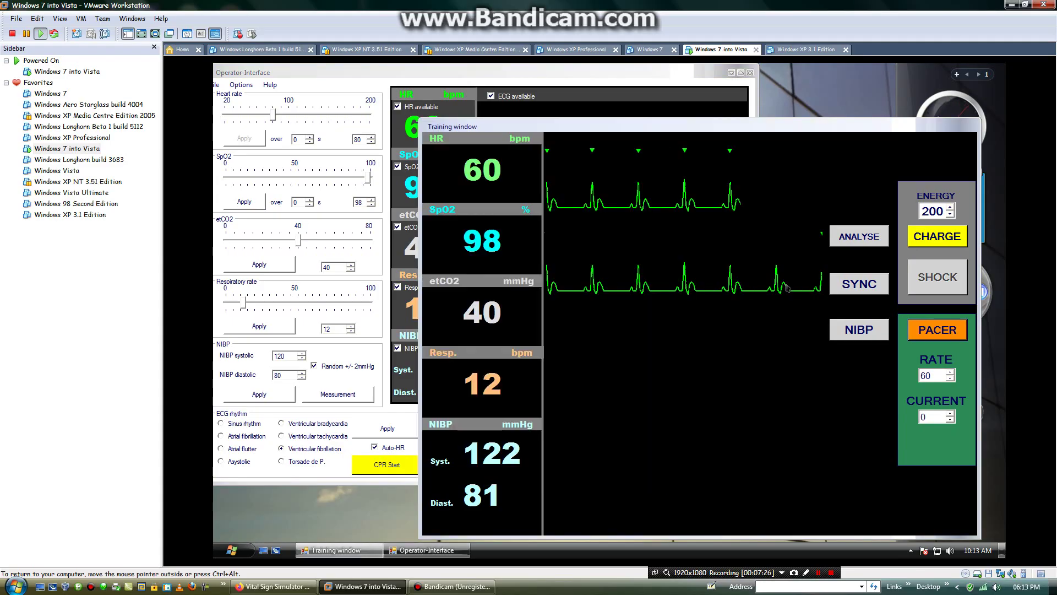
{"action": "left_click", "coordinate": [949, 373]}
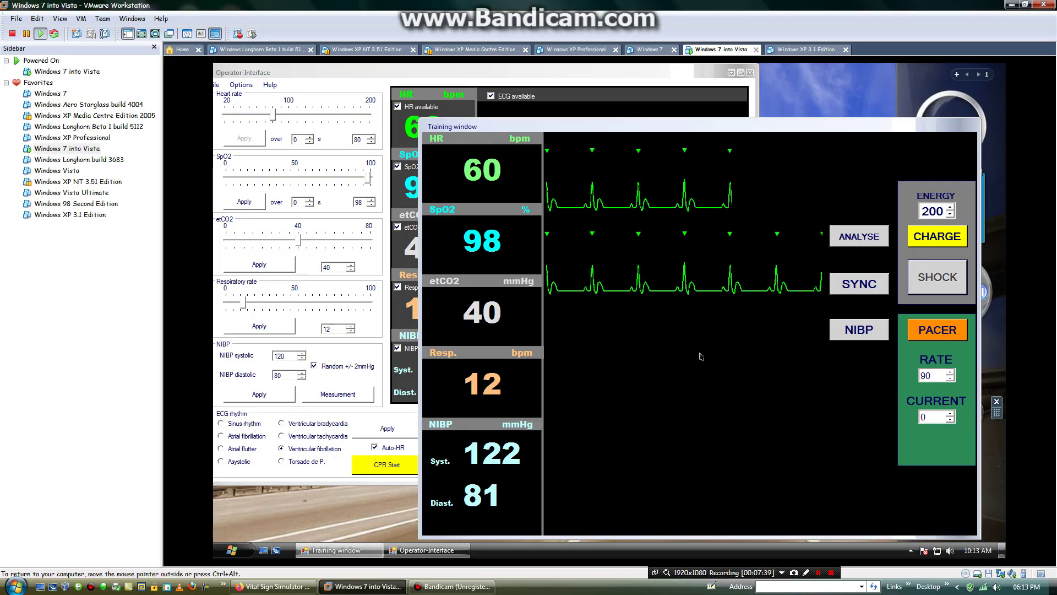
Step: Increase the pacing current step by step up to 200
{"action": "left_click", "coordinate": [950, 413]}
{"action": "left_click", "coordinate": [949, 413]}
{"action": "left_click", "coordinate": [950, 413]}
{"action": "left_click", "coordinate": [949, 414]}
{"action": "left_click", "coordinate": [950, 413]}
{"action": "left_click", "coordinate": [950, 414]}
{"action": "left_click", "coordinate": [950, 414]}
{"action": "left_click", "coordinate": [950, 414]}
{"action": "left_click", "coordinate": [950, 414]}
{"action": "left_click", "coordinate": [950, 414]}
{"action": "left_click", "coordinate": [950, 415]}
{"action": "left_click", "coordinate": [950, 414]}
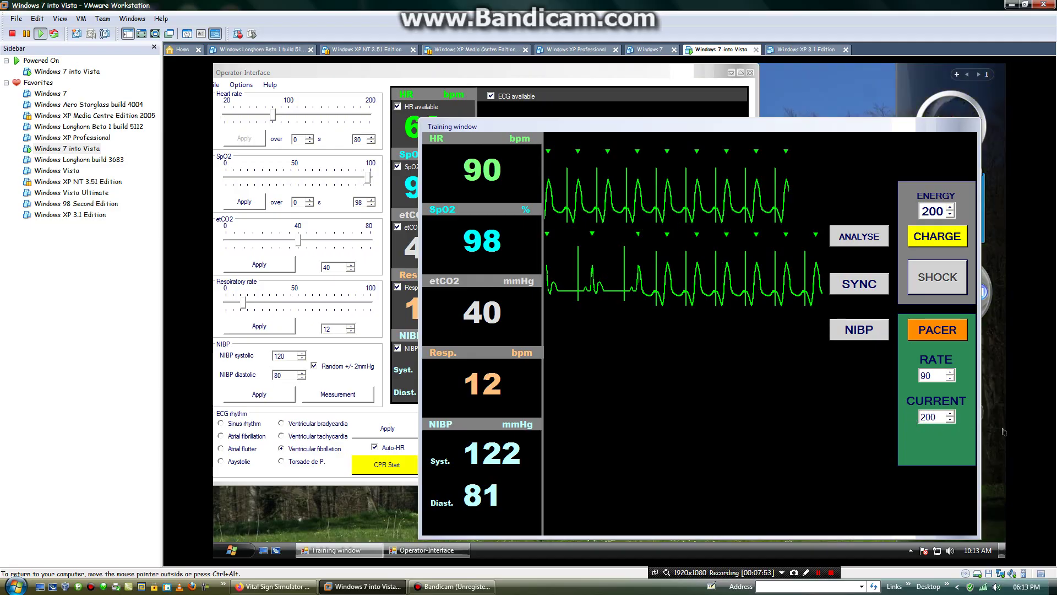
{"action": "left_click", "coordinate": [950, 209]}
{"action": "left_click", "coordinate": [950, 214]}
{"action": "left_click", "coordinate": [950, 209]}
{"action": "left_click", "coordinate": [950, 208]}
{"action": "left_click", "coordinate": [950, 208]}
{"action": "left_click", "coordinate": [950, 208]}
{"action": "left_click", "coordinate": [950, 208]}
{"action": "left_click", "coordinate": [950, 208]}
{"action": "left_click", "coordinate": [950, 208]}
{"action": "left_click", "coordinate": [950, 208]}
{"action": "left_click", "coordinate": [950, 208]}
{"action": "left_click", "coordinate": [950, 208]}
{"action": "left_click", "coordinate": [950, 208]}
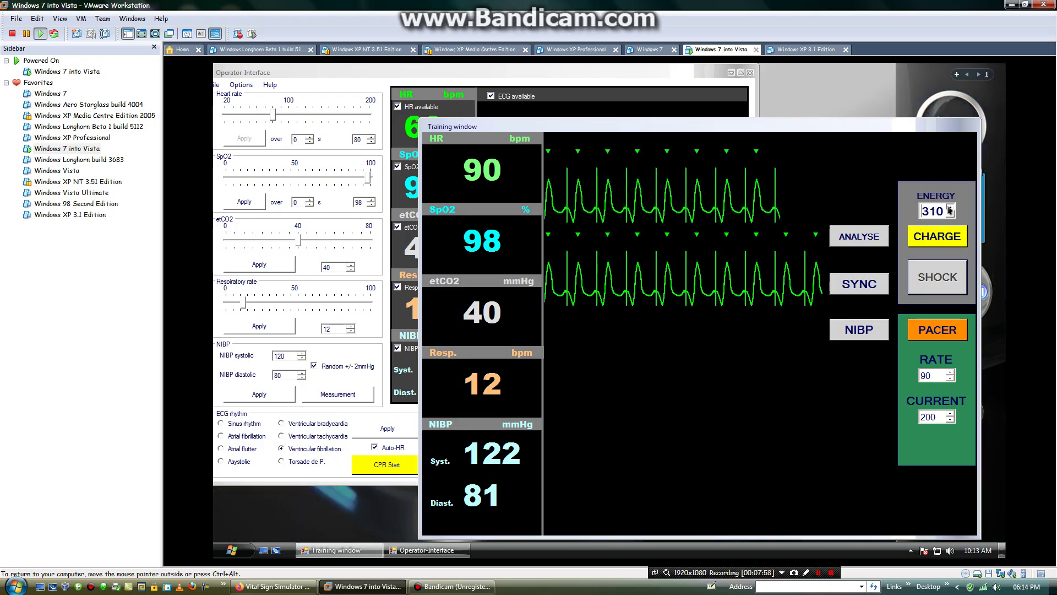
{"action": "left_click", "coordinate": [949, 208]}
{"action": "left_click", "coordinate": [950, 208]}
{"action": "left_click", "coordinate": [950, 208]}
{"action": "left_click", "coordinate": [950, 209]}
{"action": "left_click", "coordinate": [949, 208]}
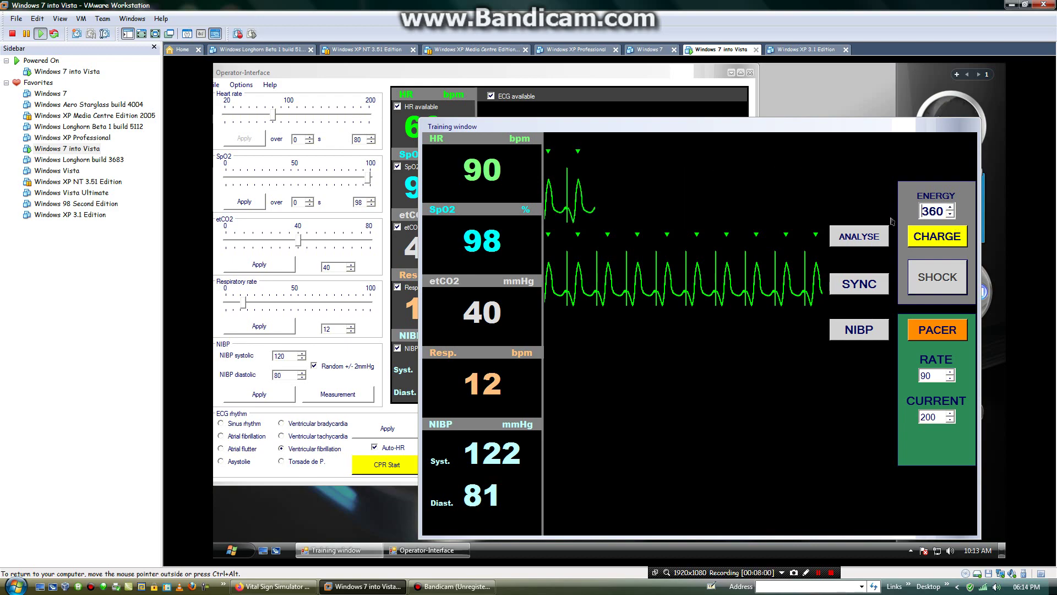
{"action": "left_click", "coordinate": [951, 215]}
{"action": "left_click", "coordinate": [951, 216]}
{"action": "left_click", "coordinate": [951, 216]}
{"action": "left_click", "coordinate": [950, 216]}
{"action": "left_click", "coordinate": [951, 216]}
{"action": "left_click", "coordinate": [950, 216]}
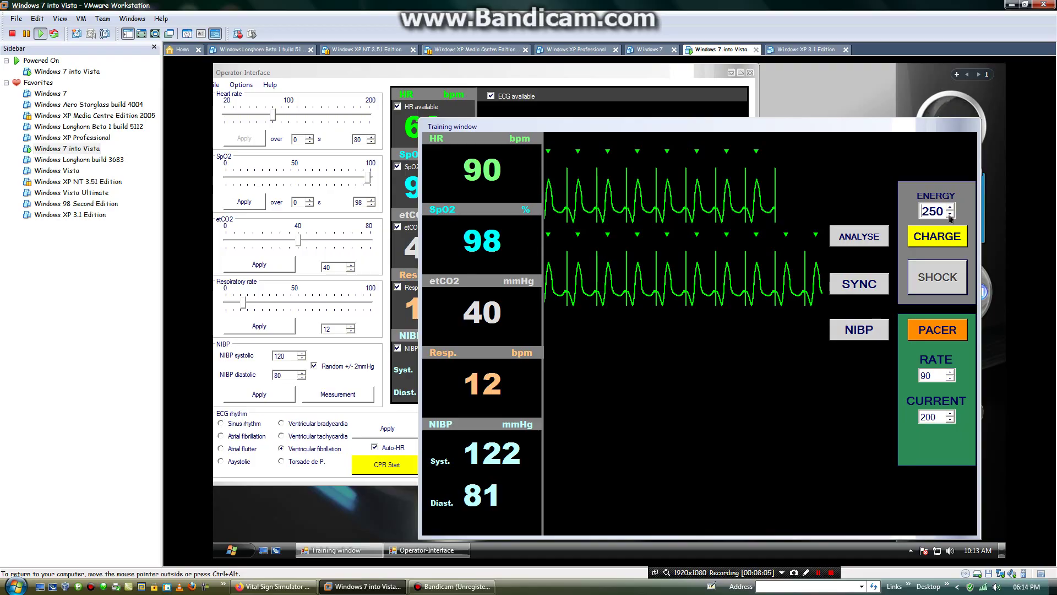
{"action": "left_click", "coordinate": [950, 216]}
{"action": "left_click", "coordinate": [951, 216]}
{"action": "left_click", "coordinate": [950, 216]}
{"action": "left_click", "coordinate": [951, 216]}
{"action": "left_click", "coordinate": [950, 216]}
{"action": "left_click", "coordinate": [951, 216]}
{"action": "left_click", "coordinate": [950, 215]}
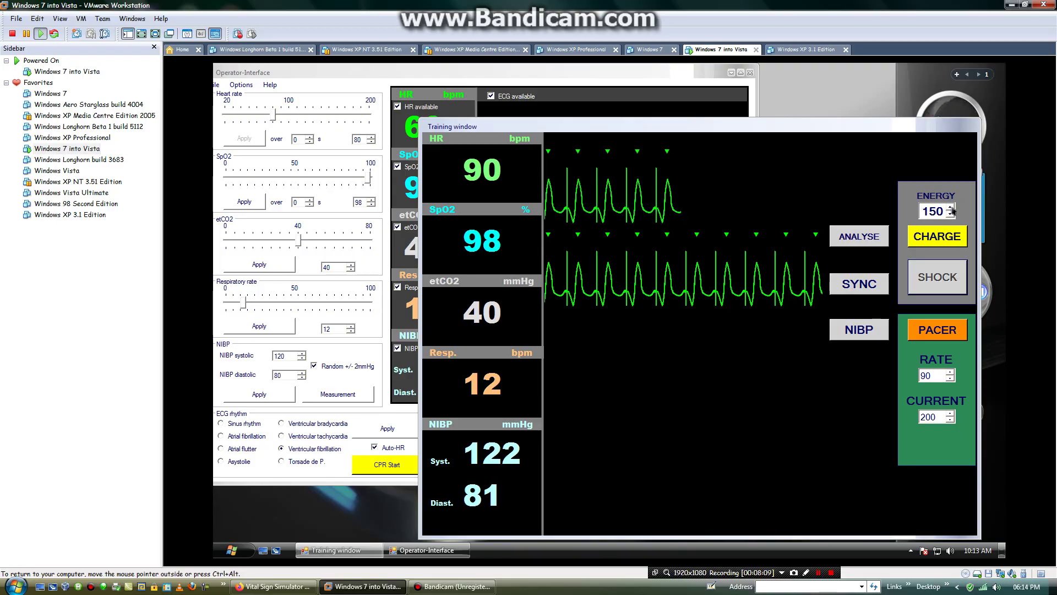
{"action": "left_click", "coordinate": [951, 208]}
{"action": "left_click", "coordinate": [951, 208]}
{"action": "left_click", "coordinate": [951, 208]}
{"action": "left_click", "coordinate": [951, 209]}
{"action": "left_click", "coordinate": [951, 208]}
{"action": "left_click", "coordinate": [951, 208]}
{"action": "left_click", "coordinate": [951, 208]}
{"action": "left_click", "coordinate": [951, 208]}
{"action": "left_click", "coordinate": [951, 208]}
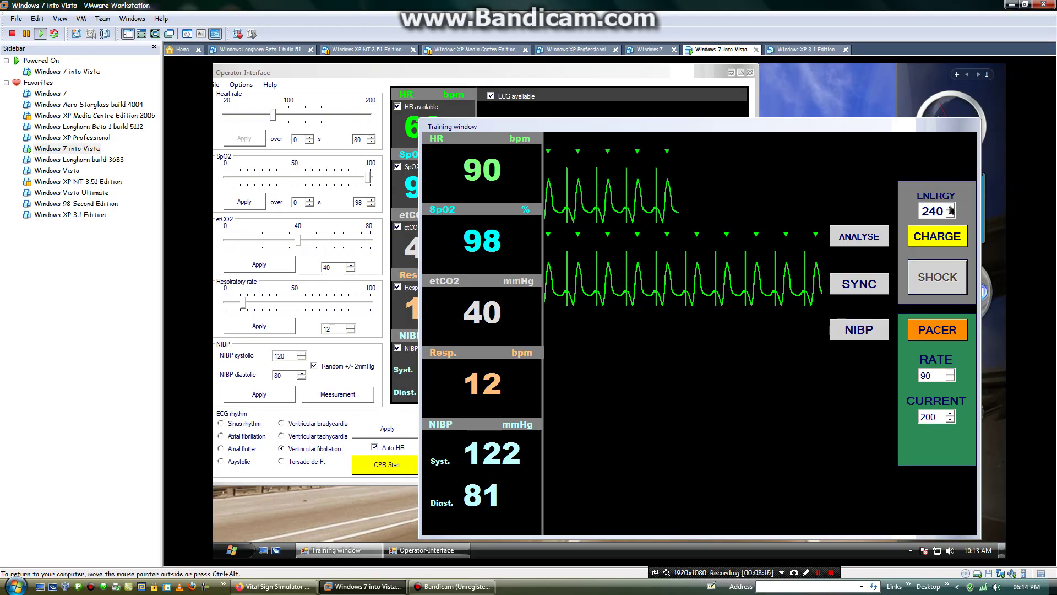
{"action": "left_click", "coordinate": [951, 208]}
{"action": "left_click", "coordinate": [951, 208]}
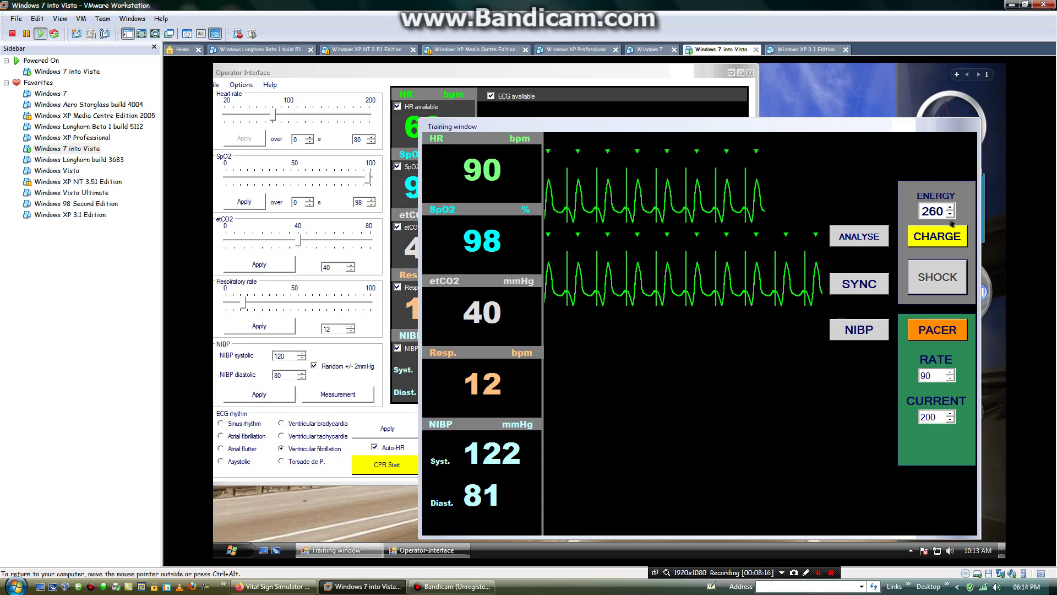
{"action": "left_click", "coordinate": [951, 216]}
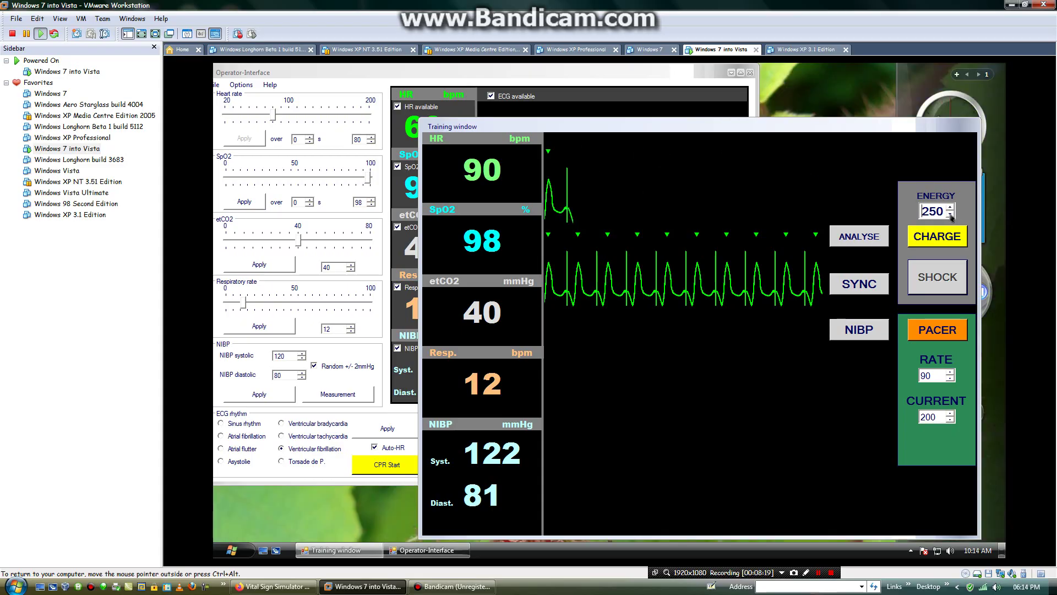
{"action": "left_click", "coordinate": [951, 216]}
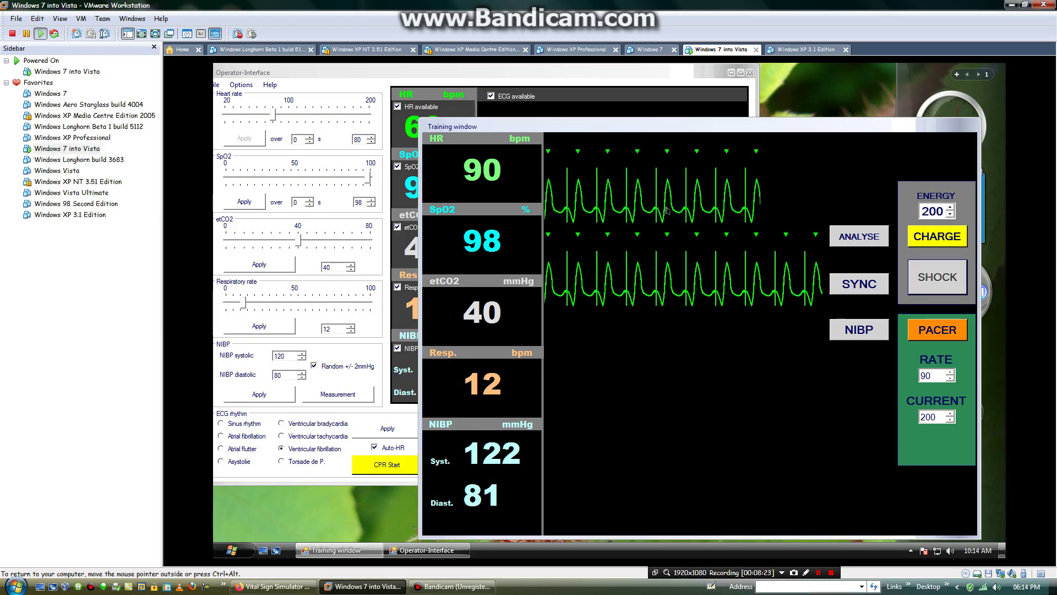
Step: Alternate between the patient monitor and operator panel, ending on the log showing Pacer Capture at 80mA
{"action": "left_click", "coordinate": [522, 95]}
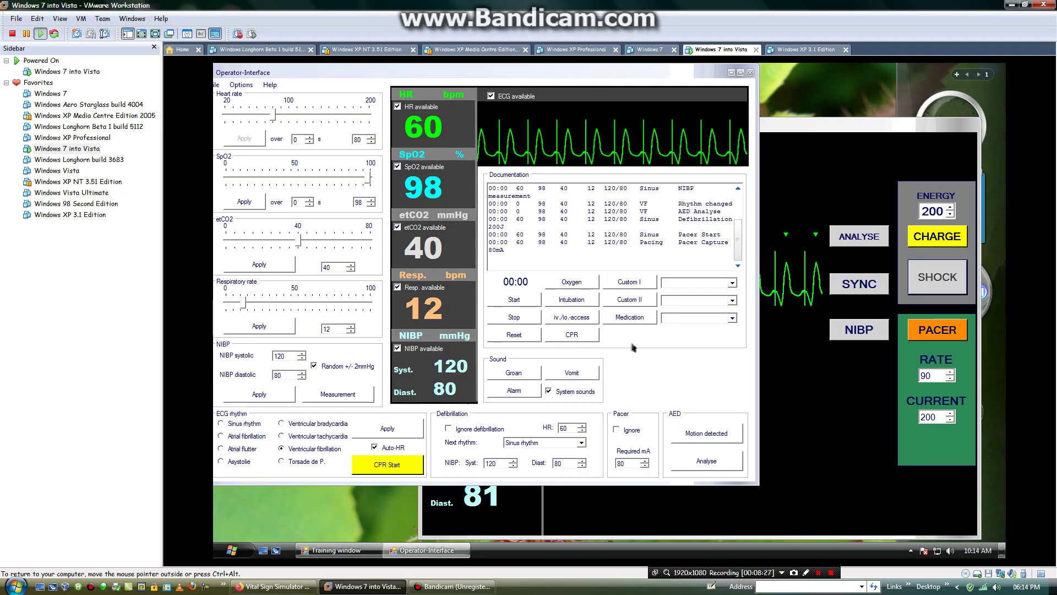
{"action": "left_click", "coordinate": [831, 385]}
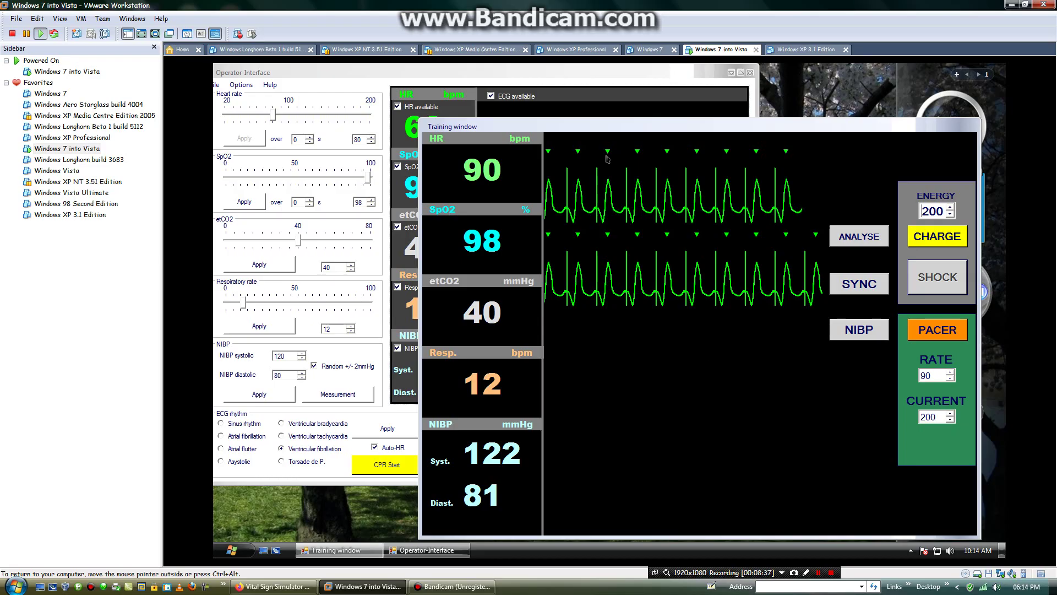
{"action": "left_click", "coordinate": [580, 92]}
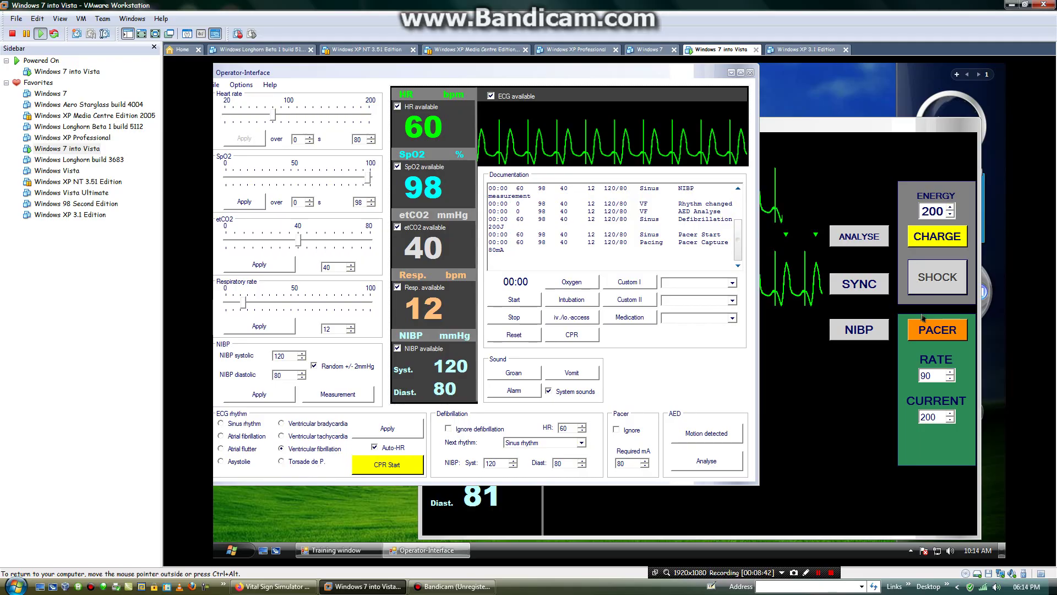
{"action": "left_click", "coordinate": [779, 128]}
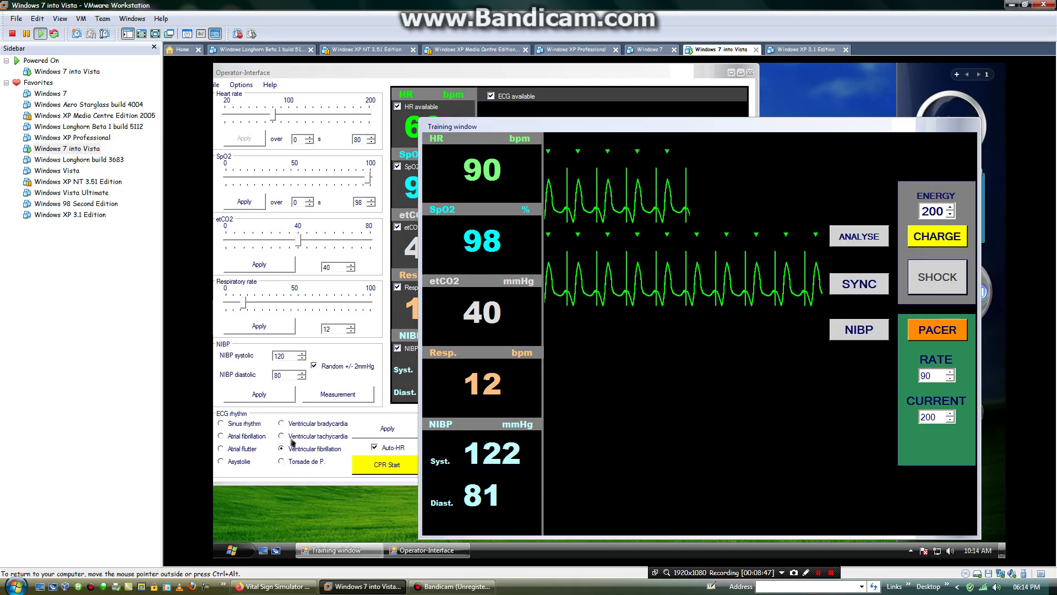
{"action": "left_click", "coordinate": [324, 482]}
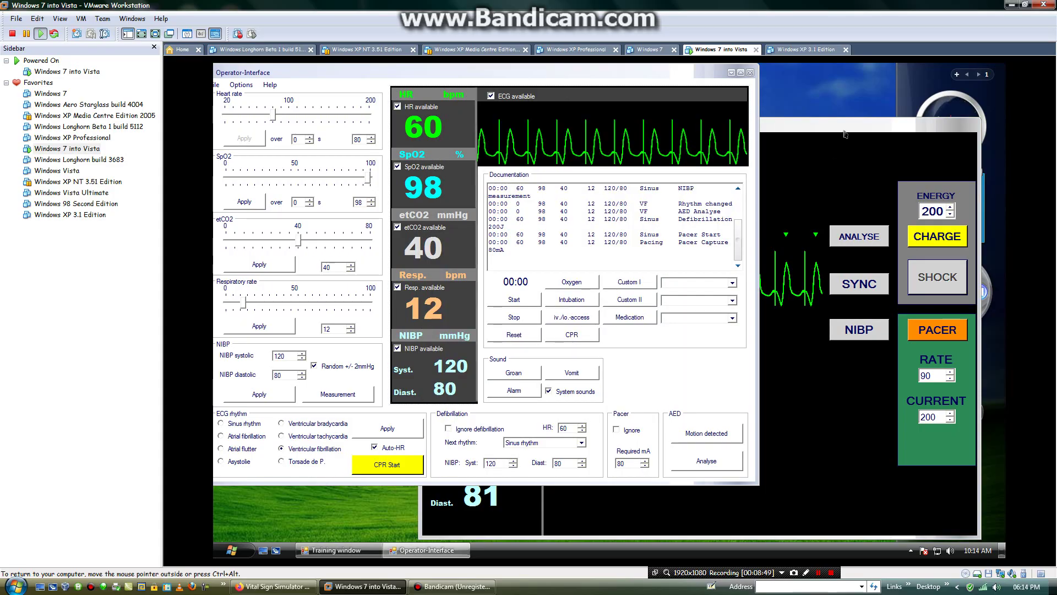
{"action": "left_click", "coordinate": [622, 149]}
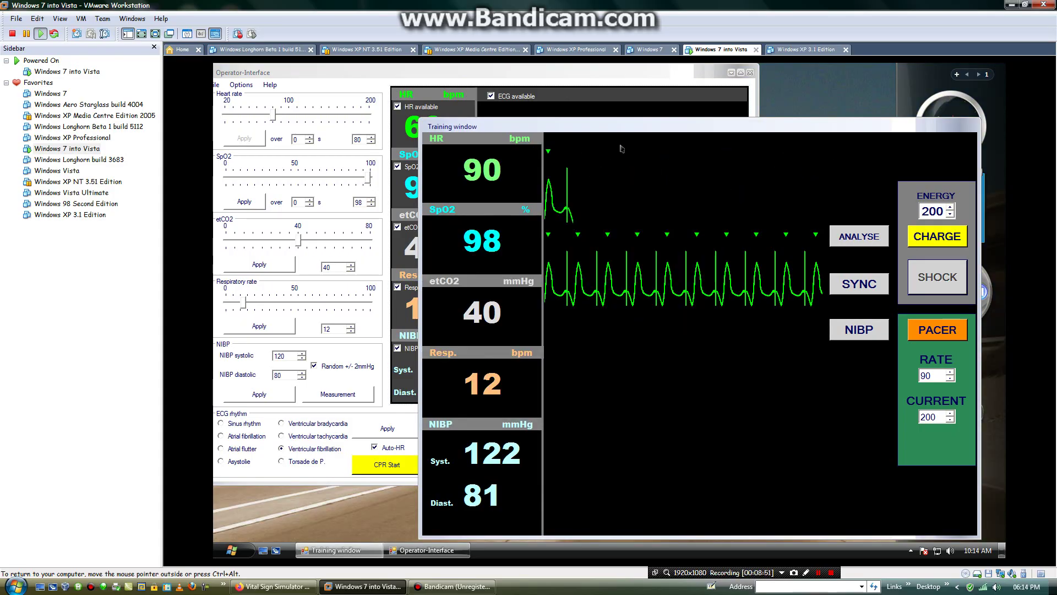
{"action": "left_click", "coordinate": [668, 73]}
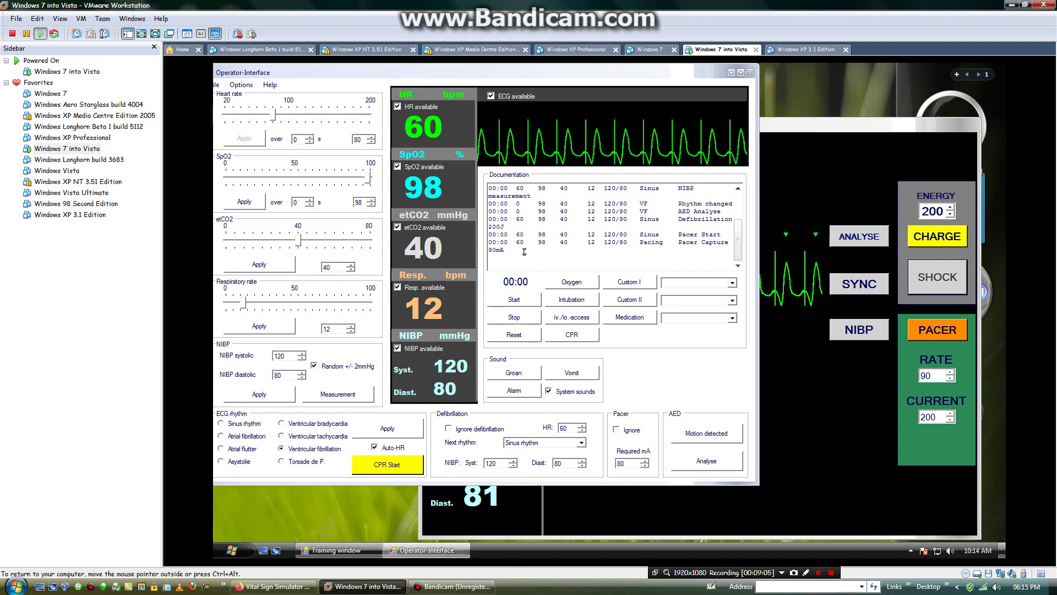
Step: Review the documentation log entries, then close the simulator to the Windows desktop
{"action": "left_click_drag", "start_coordinate": [524, 252], "coordinate": [524, 186]}
{"action": "left_click", "coordinate": [592, 219]}
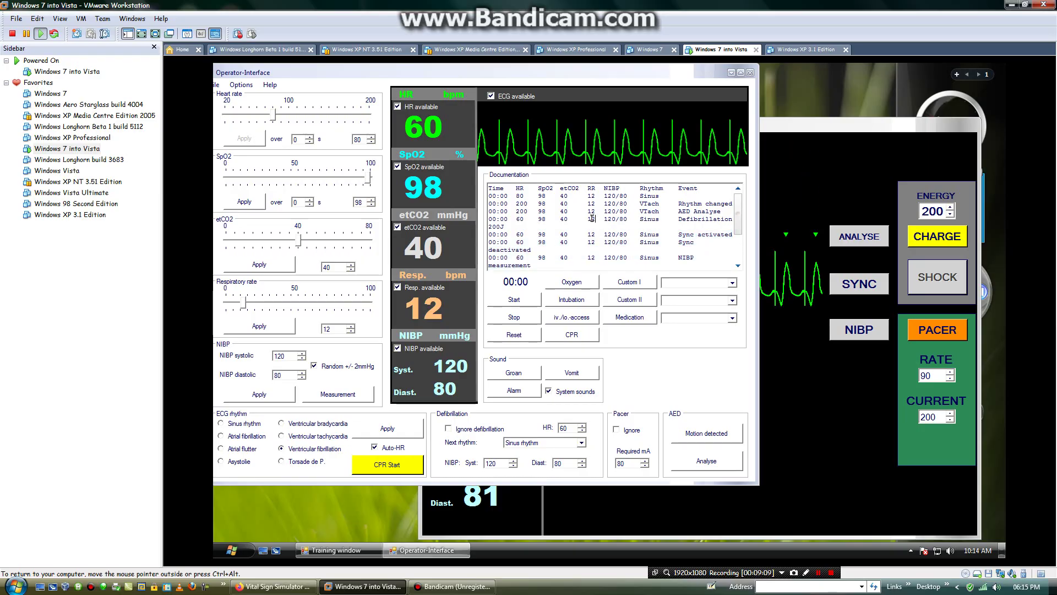
{"action": "scroll", "coordinate": [592, 219], "scroll_direction": "down", "scroll_amount": 3}
{"action": "scroll", "coordinate": [592, 219], "scroll_direction": "up", "scroll_amount": 3}
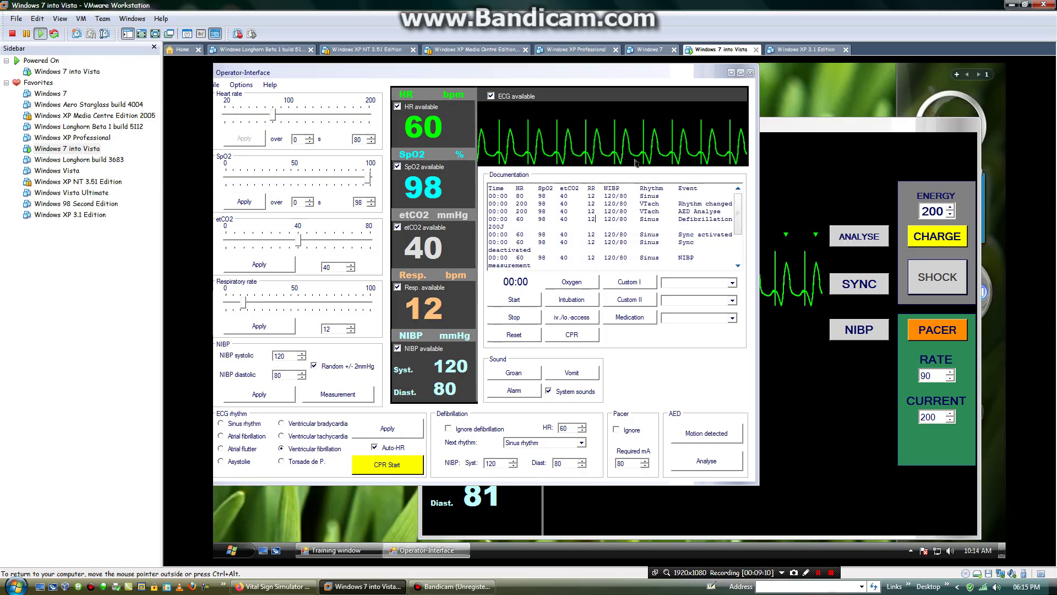
{"action": "left_click", "coordinate": [749, 74]}
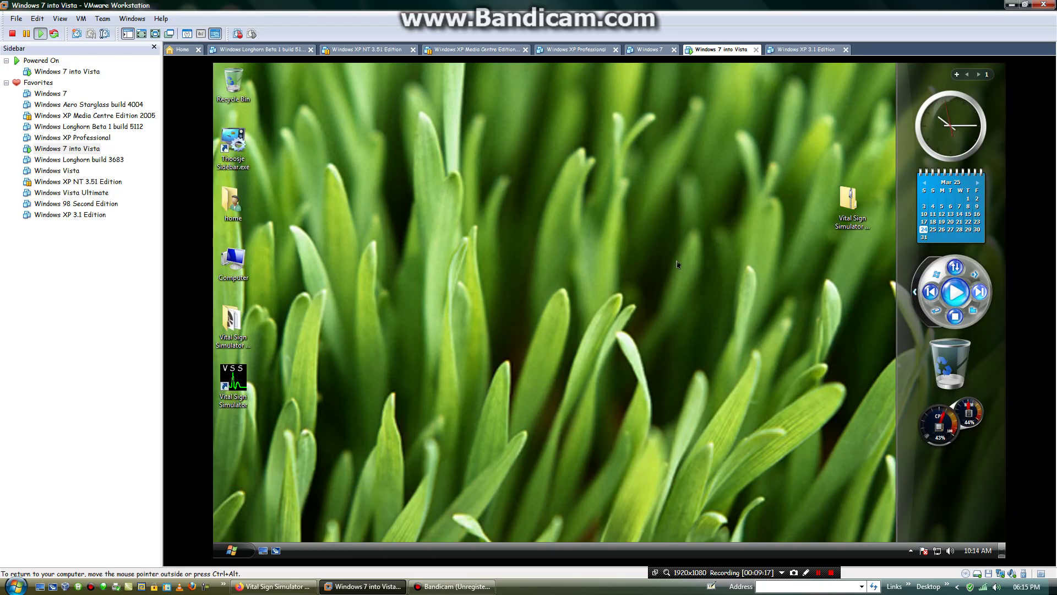